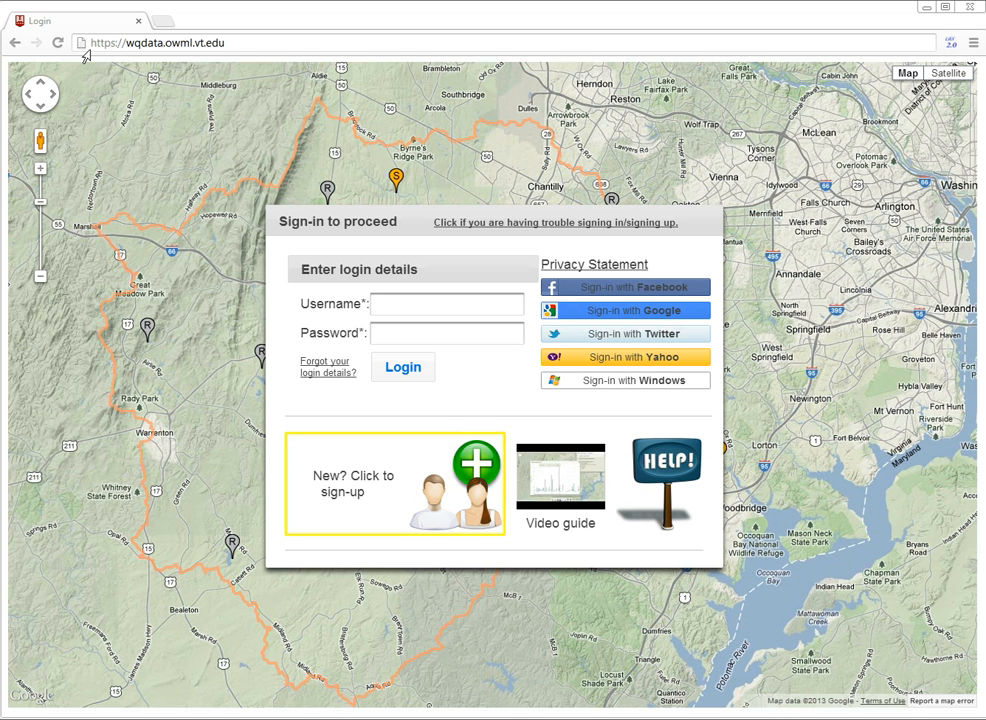
View the registration form for new users and close it without signing up.
left_click(86, 52)
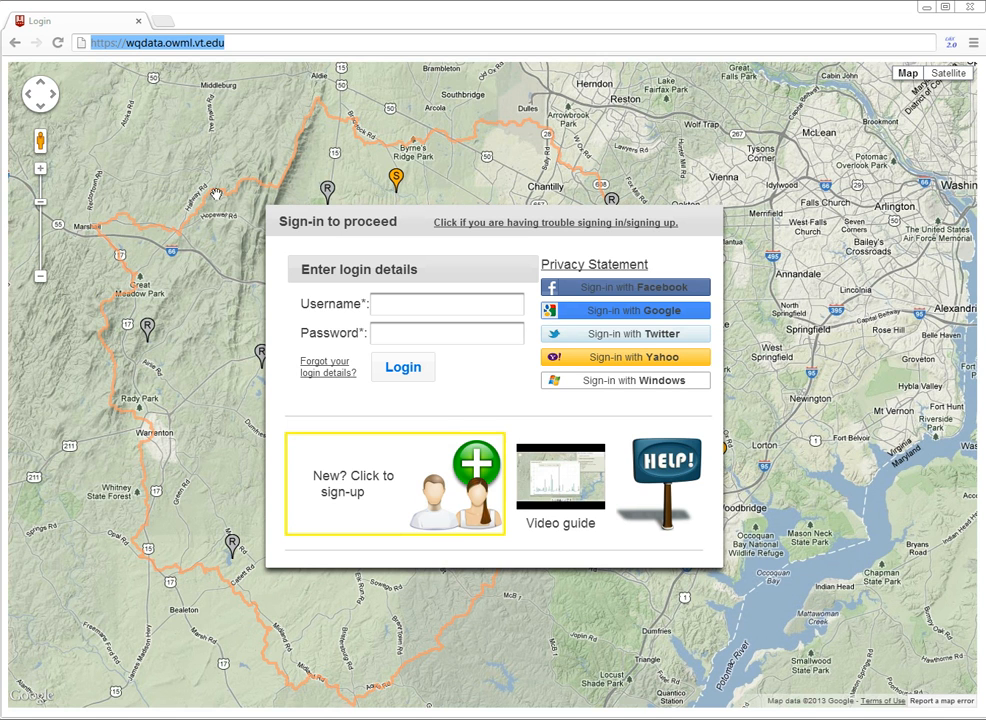
left_click(279, 219)
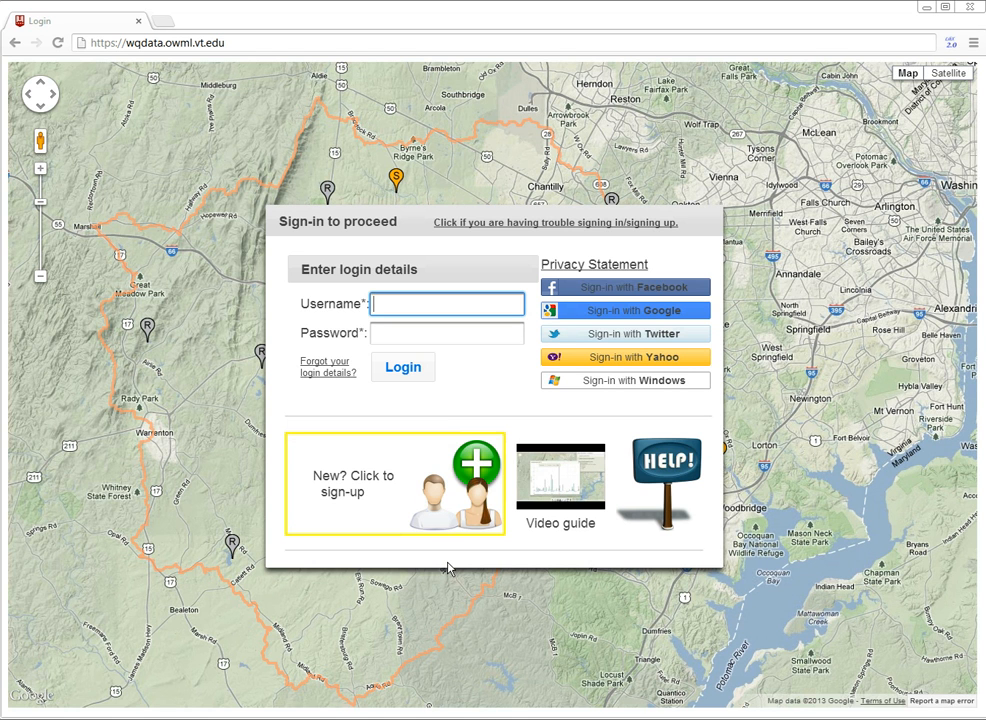
left_click(378, 491)
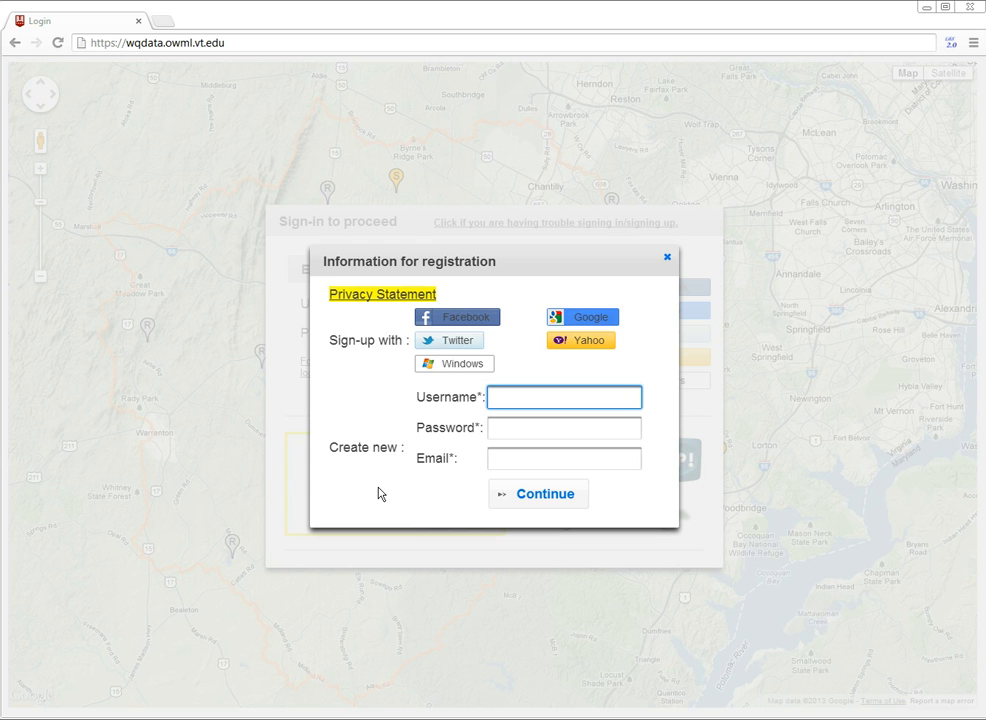
left_click(667, 257)
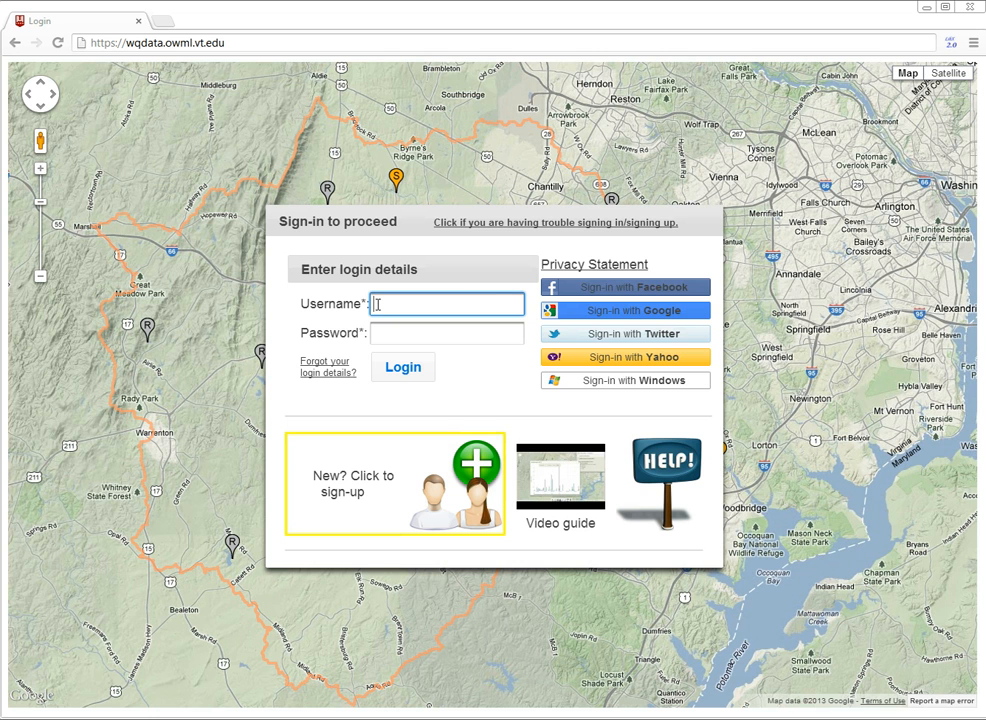
Log in with the username demo and the account password.
type("demo")
key("Tab")
type("dem")
key("BackSpace")
key("BackSpace")
key("BackSpace")
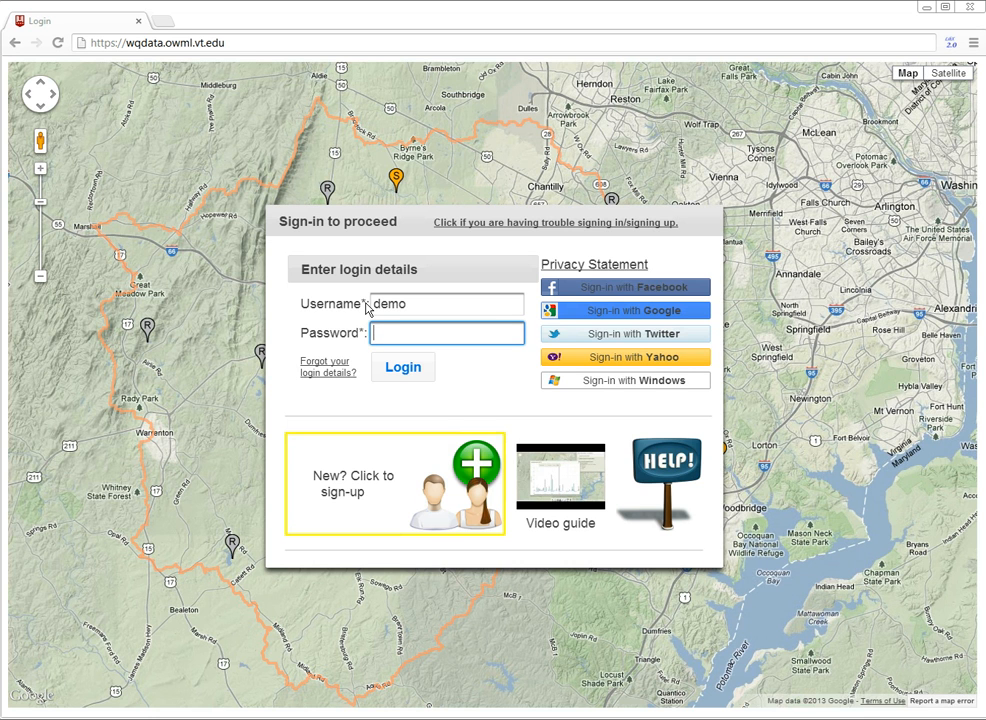
type("•••••")
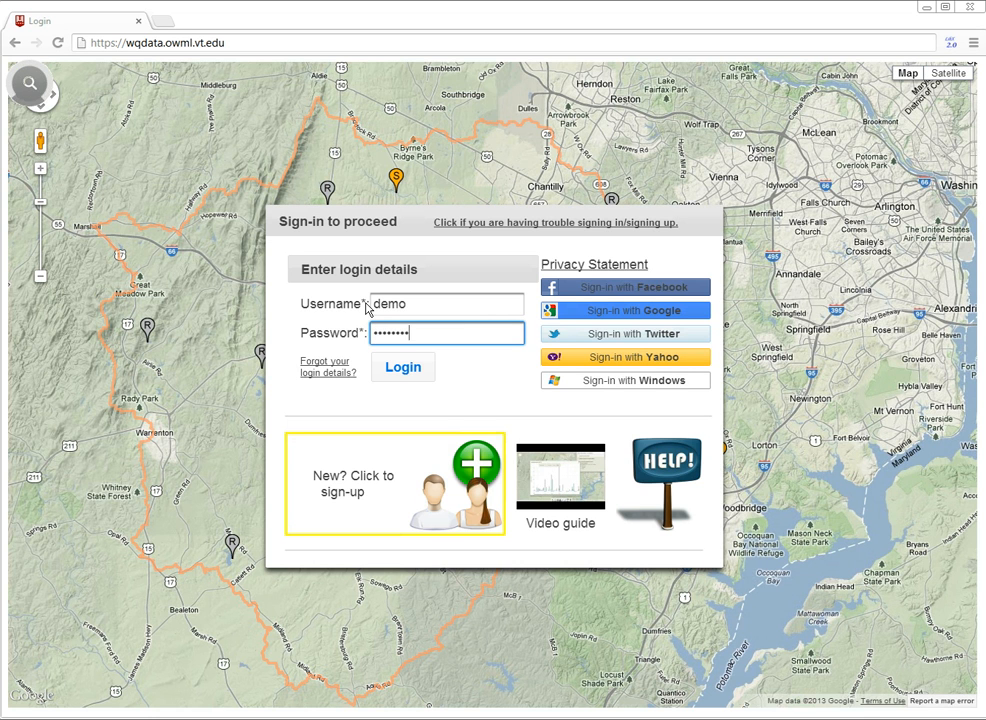
key("Return")
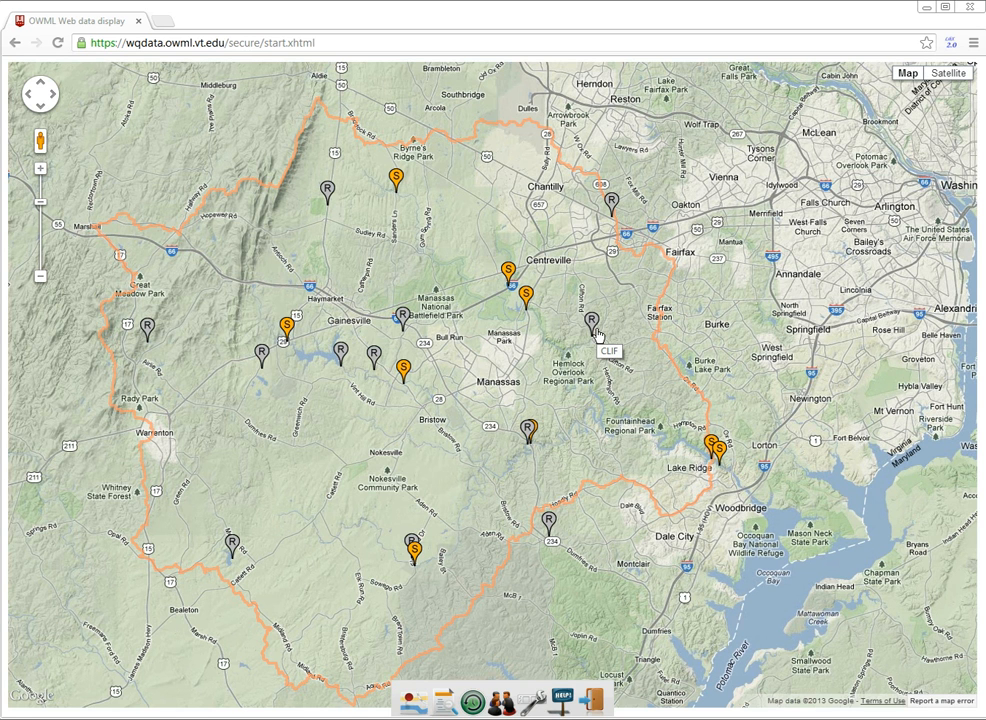
Select station ST45 near Centreville on the map and look through its station pictures.
left_click(526, 297)
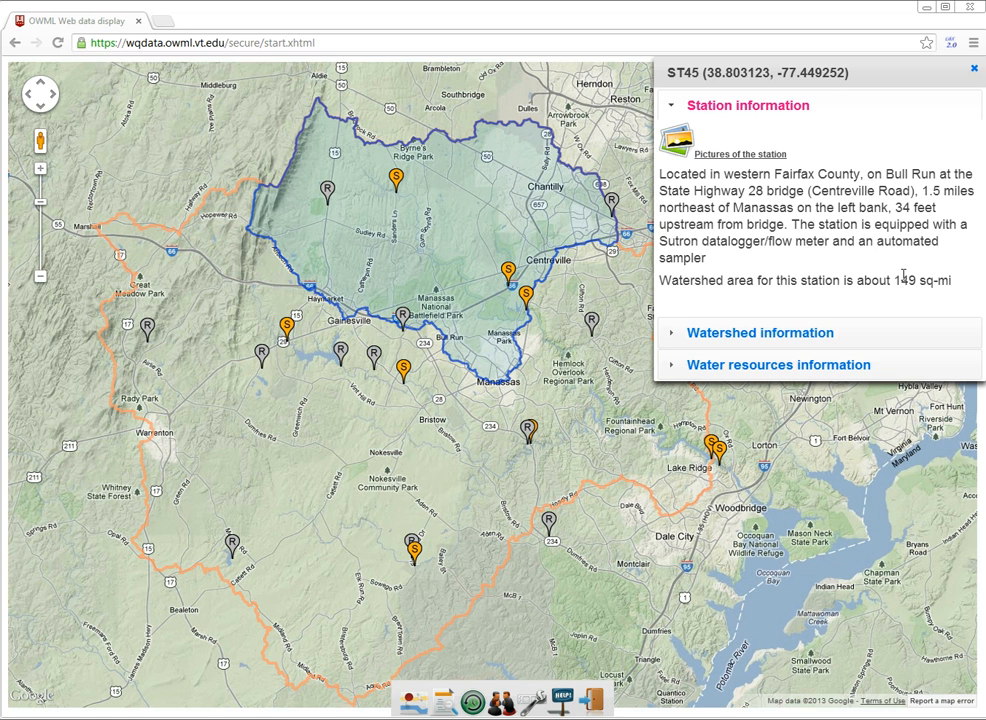
left_click(741, 155)
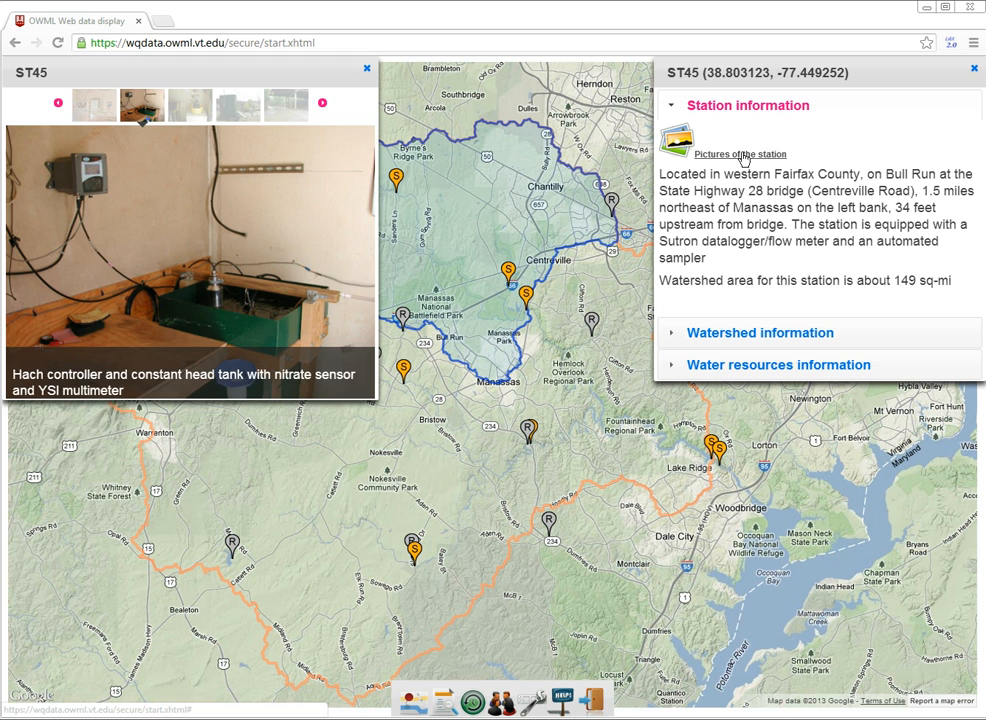
left_click(250, 105)
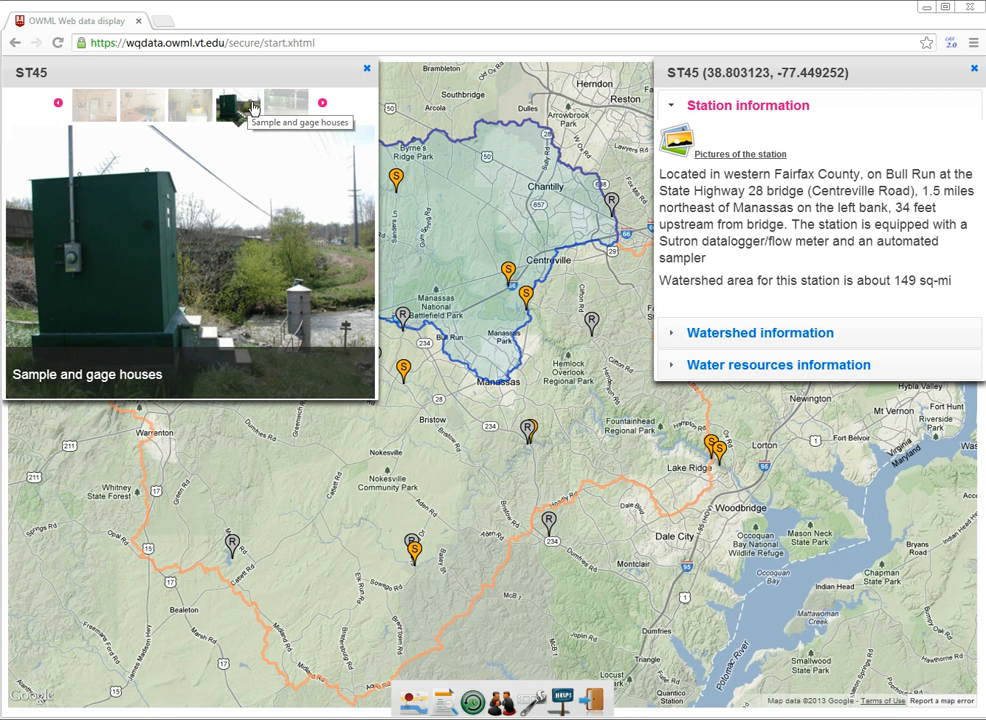
left_click(294, 110)
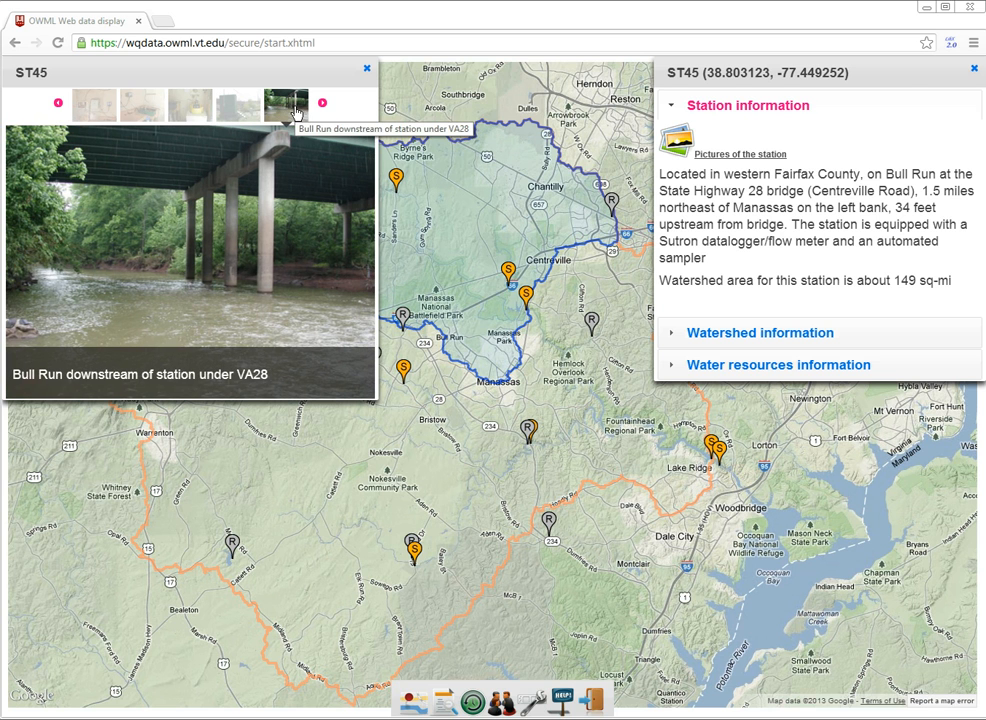
left_click(366, 68)
View ST45's watershed information and its water resources information.
left_click(777, 343)
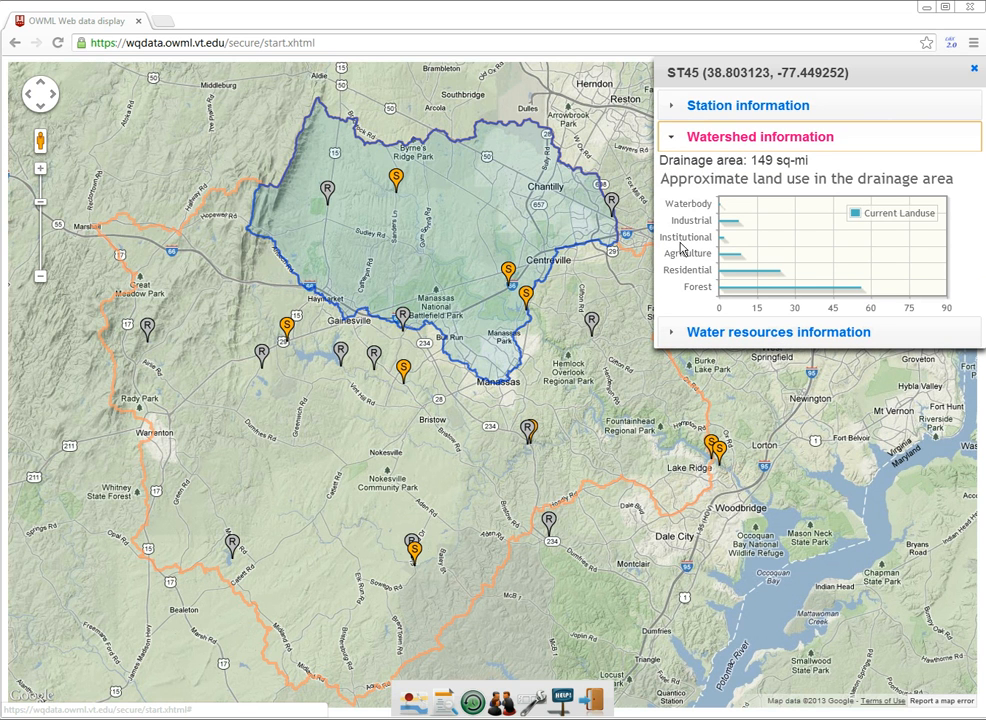
left_click(849, 333)
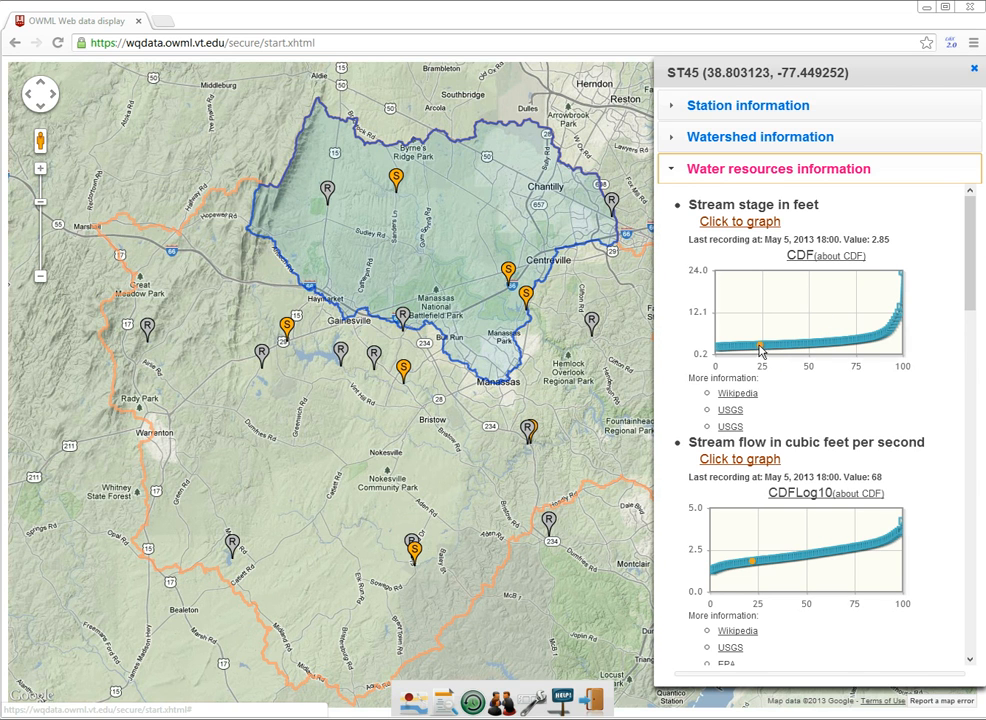
mouse_move(762, 349)
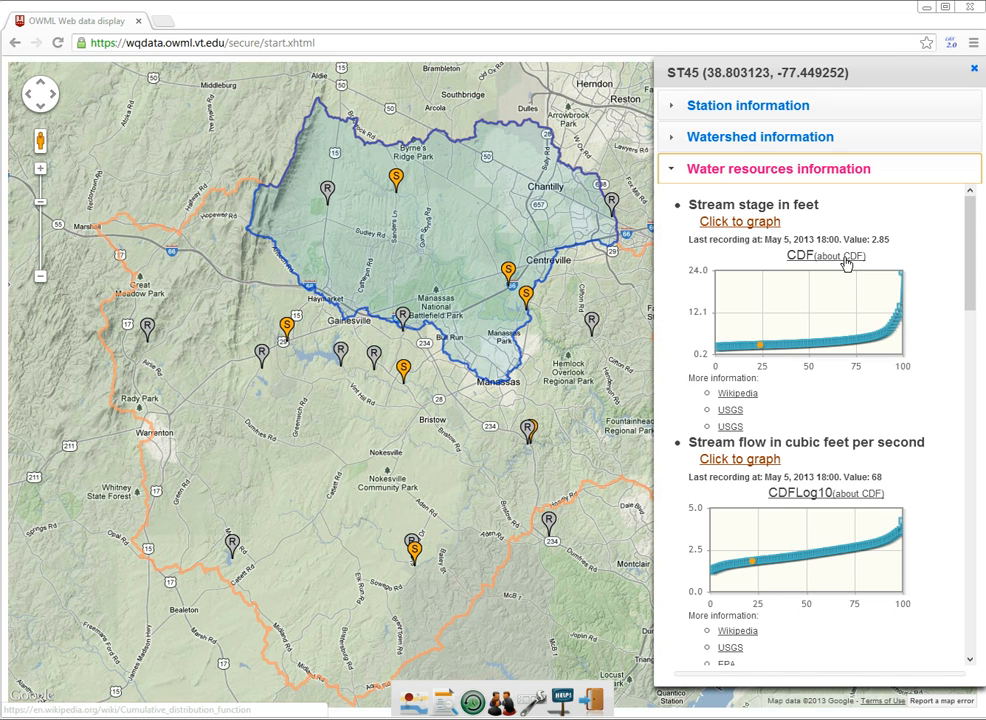
Graph ST45's stream flow and narrow the time range to about 6 January to mid-March 2013.
mouse_move(968, 271)
left_mouse_down()
mouse_move(968, 495)
mouse_move(981, 288)
left_mouse_up()
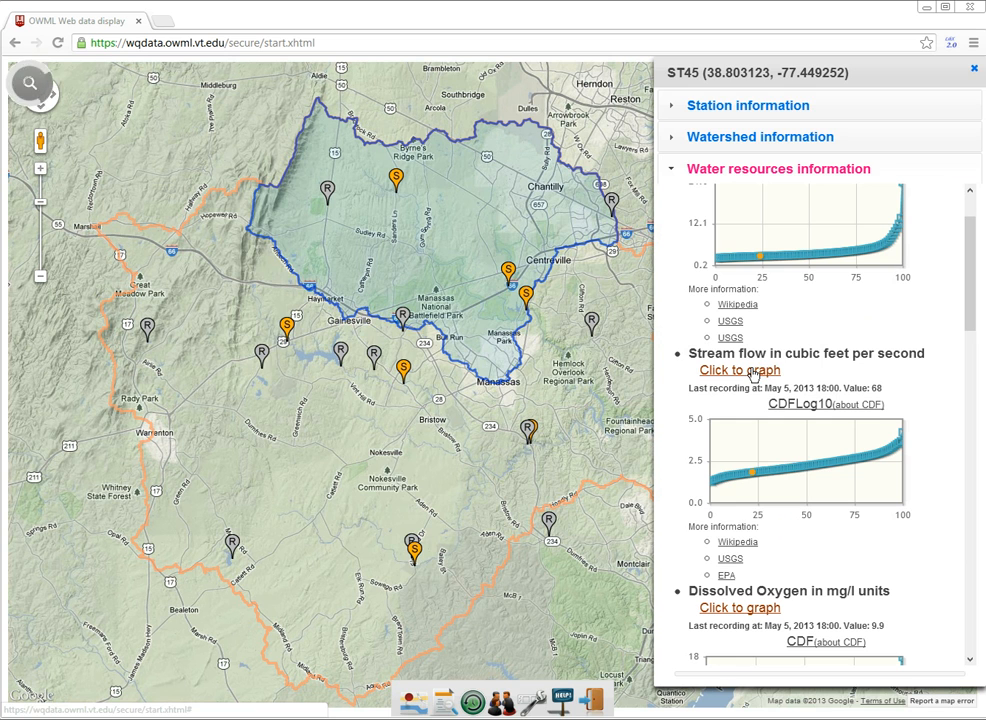
left_click(752, 371)
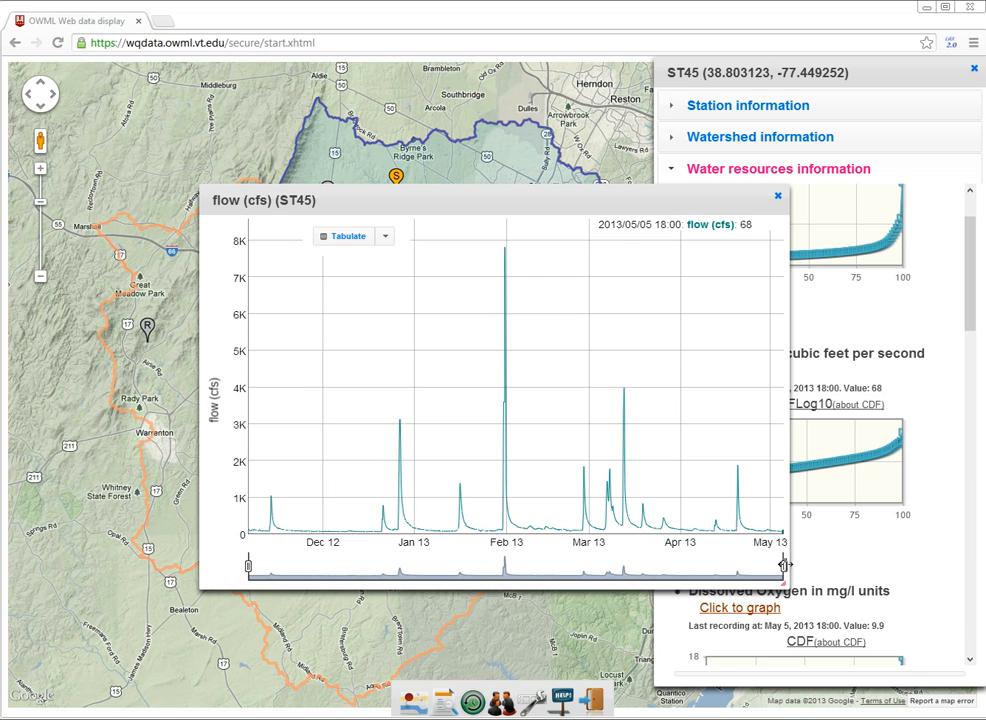
left_click_drag(784, 566, 625, 566)
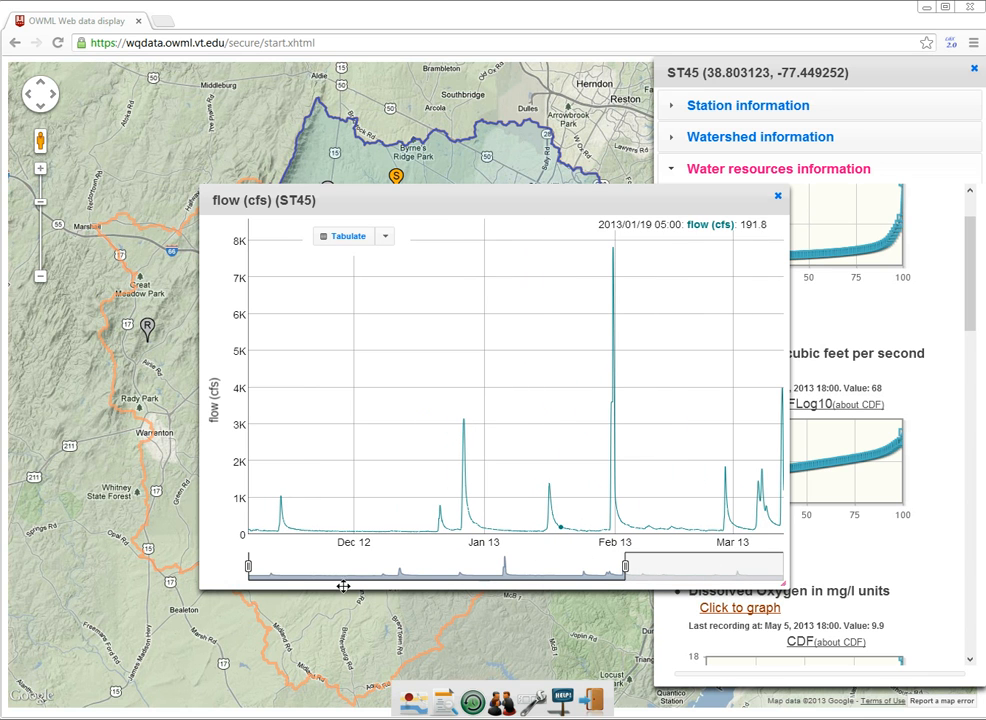
left_click_drag(249, 567, 428, 567)
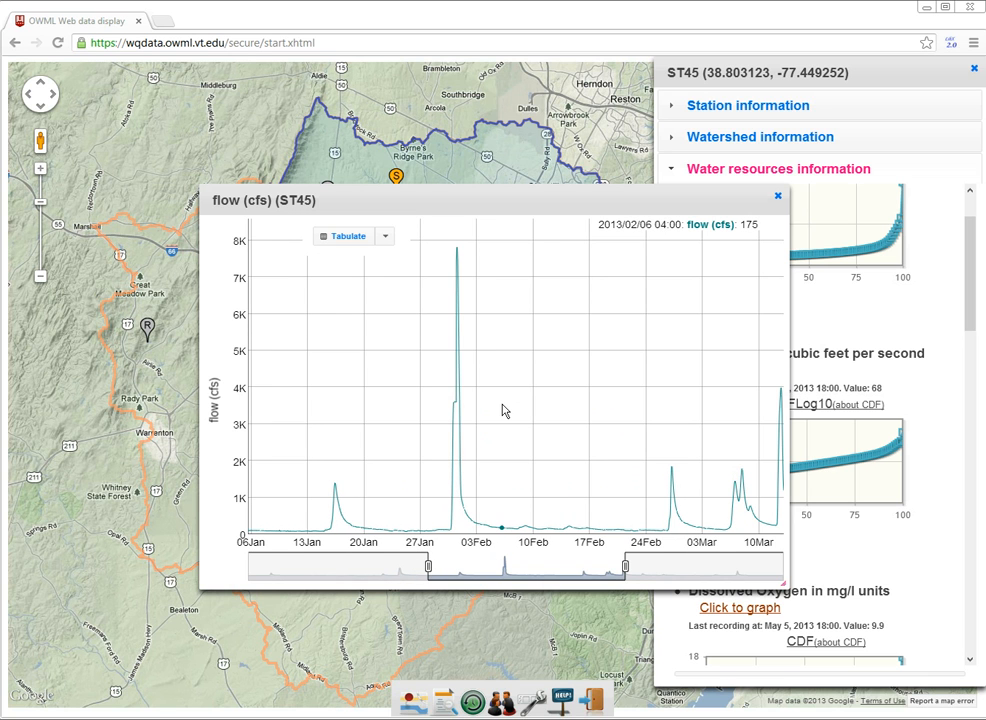
Shift the flow graph's time window to about early February to early April and check its export options.
left_click_drag(508, 409, 682, 425)
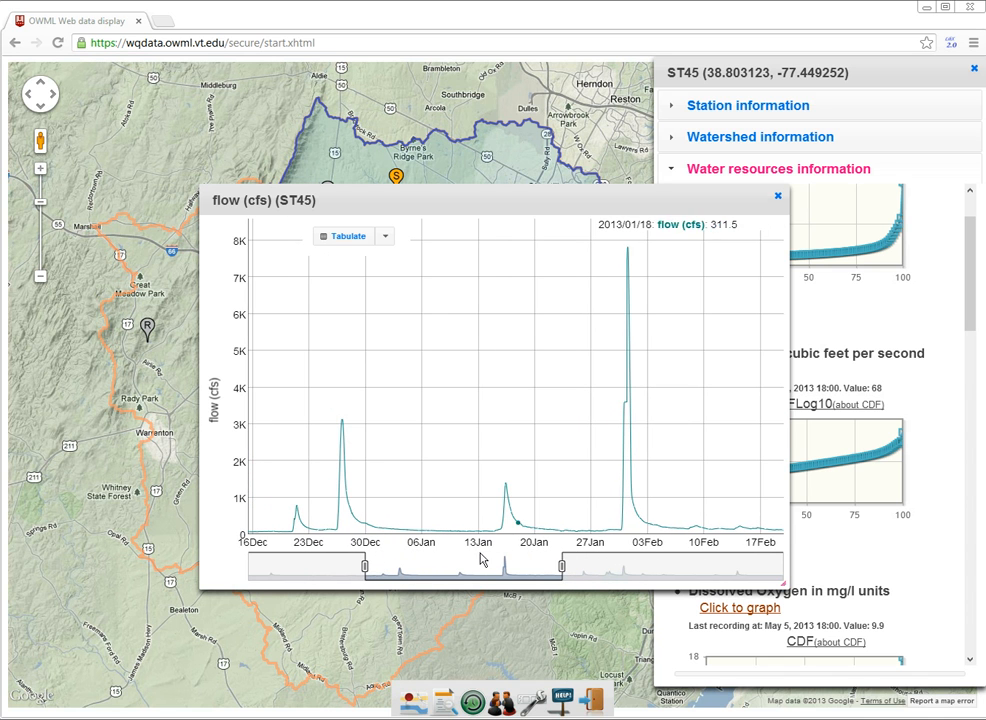
left_click_drag(469, 552, 616, 557)
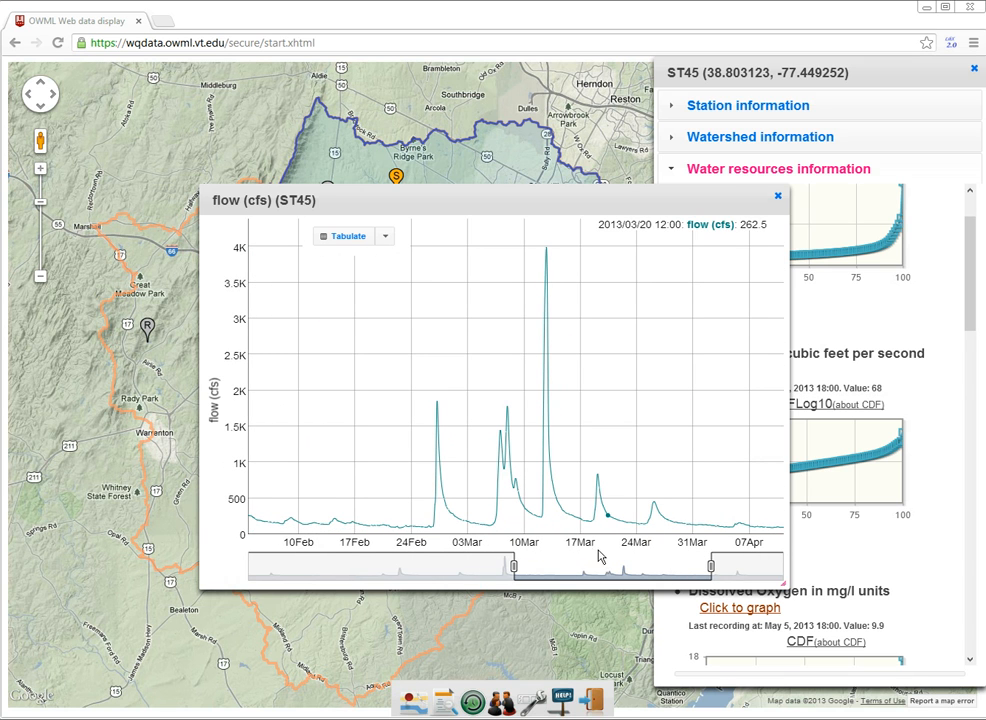
left_click(385, 239)
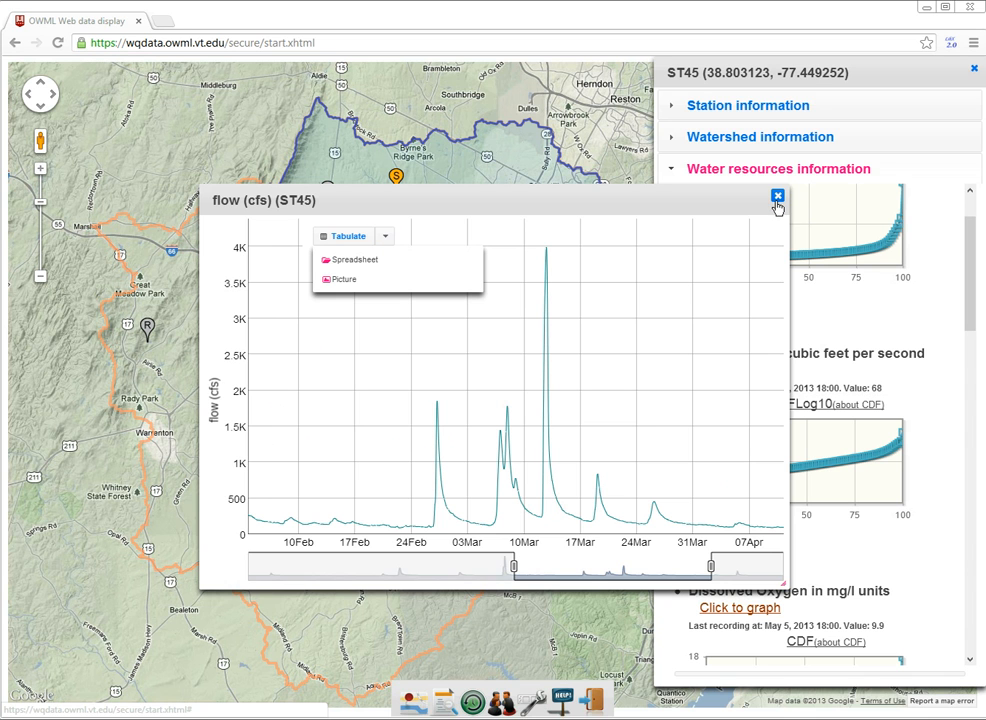
left_click(777, 196)
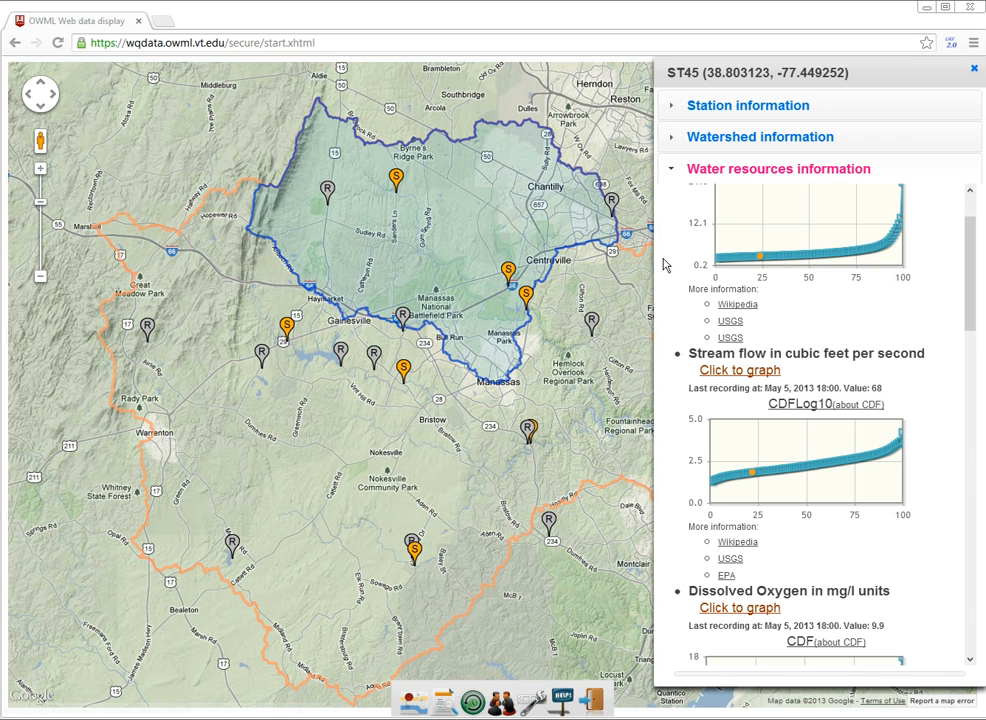
Select rain station BFLD near Gainesville and graph its ten-minute rainfall.
left_click(400, 317)
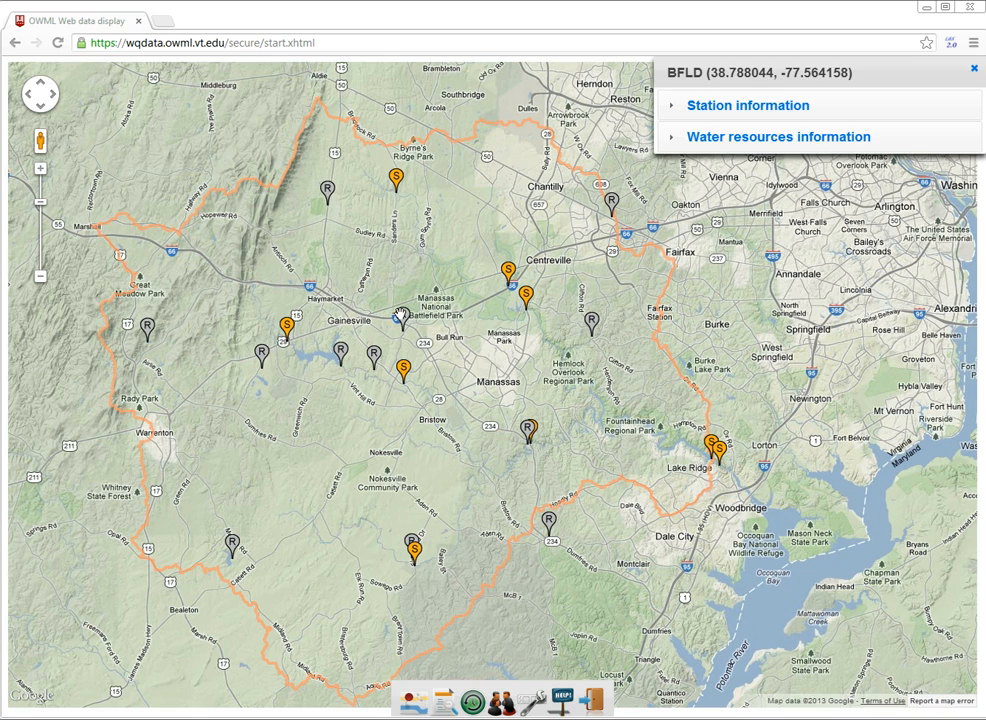
left_click(805, 137)
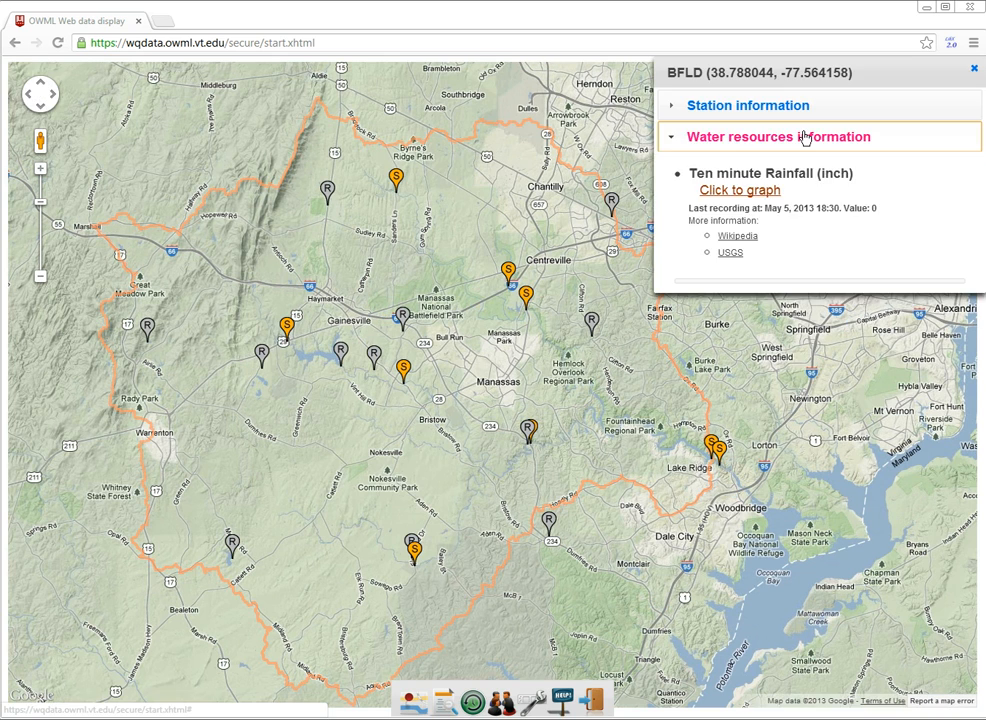
left_click(728, 191)
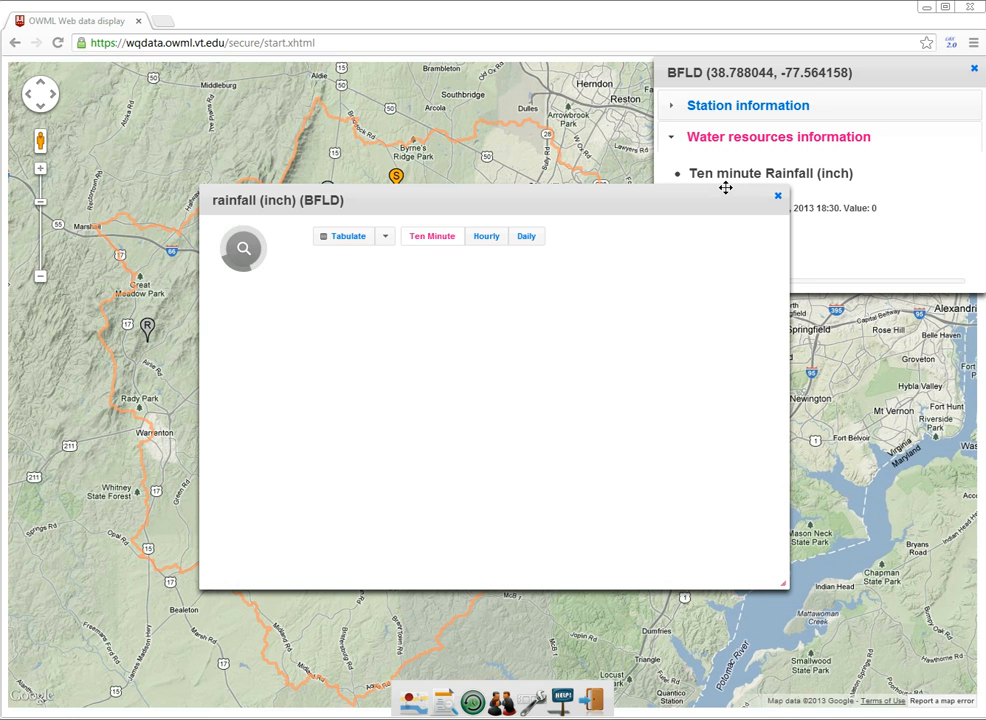
left_click(780, 201)
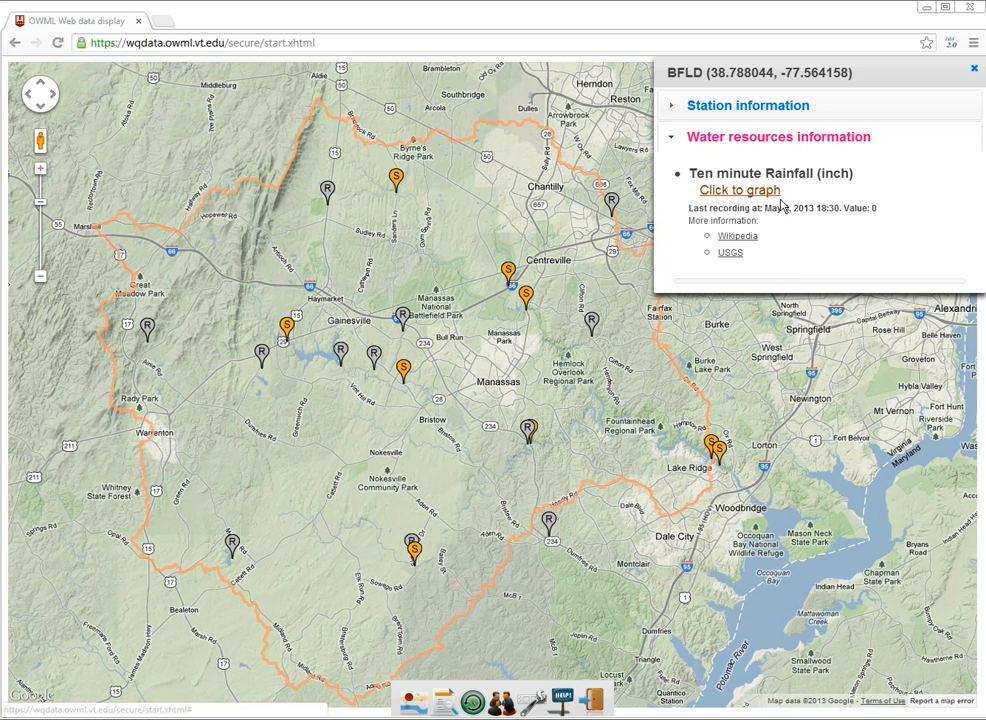
left_click(748, 191)
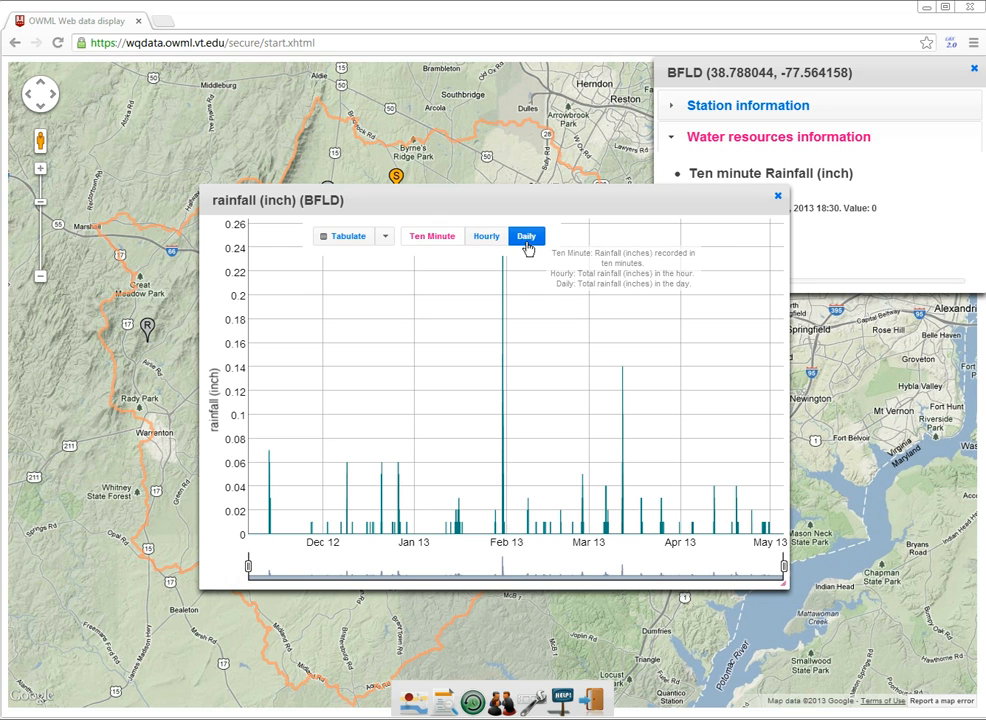
View the BFLD rainfall graph as hourly and daily totals and close it.
left_click(495, 245)
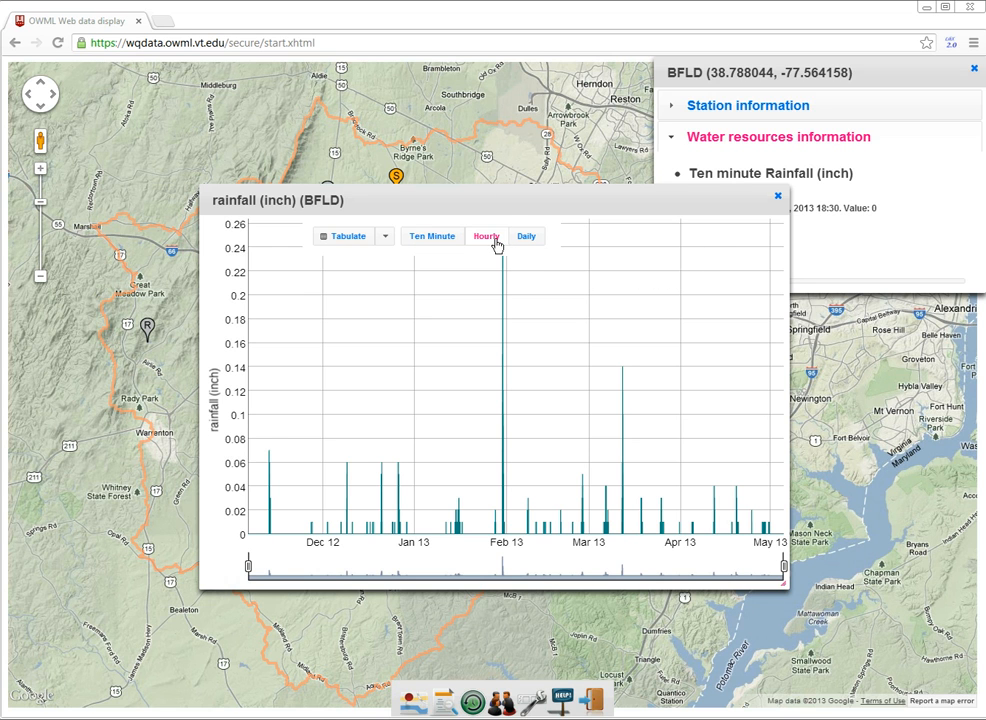
left_click(528, 238)
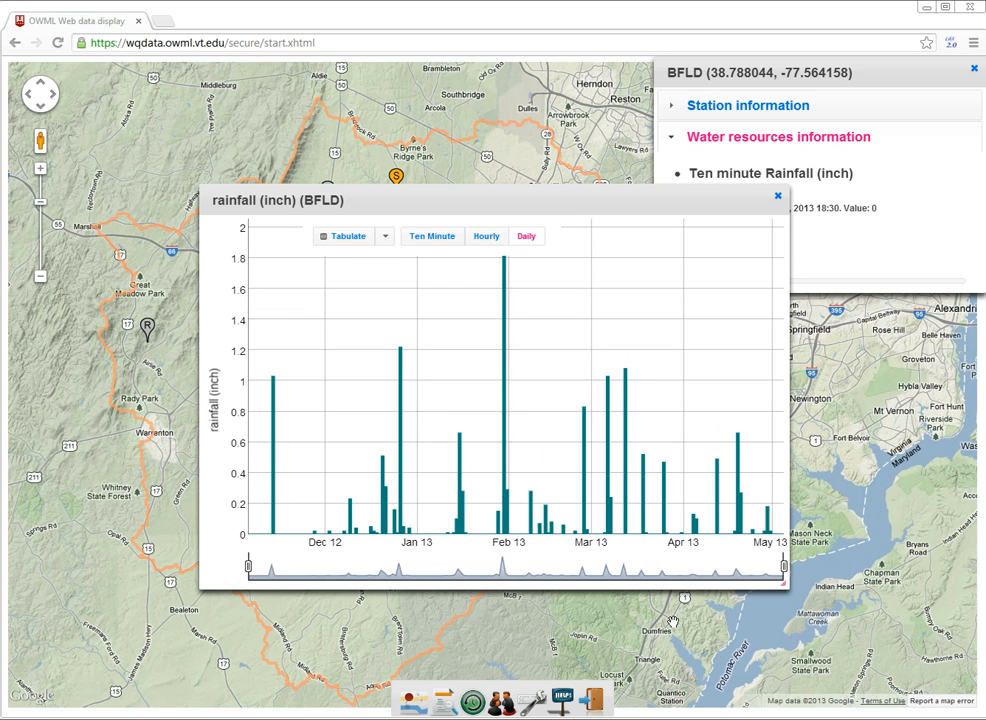
left_click(777, 197)
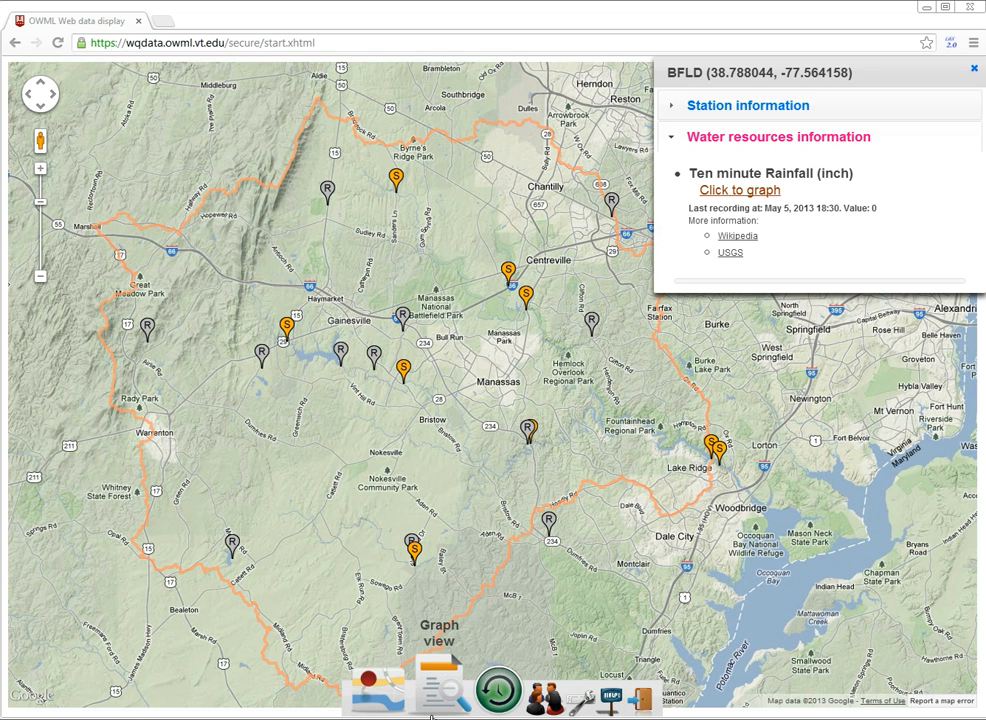
Switch to the graph view and set the number of graphs to three.
left_click(436, 710)
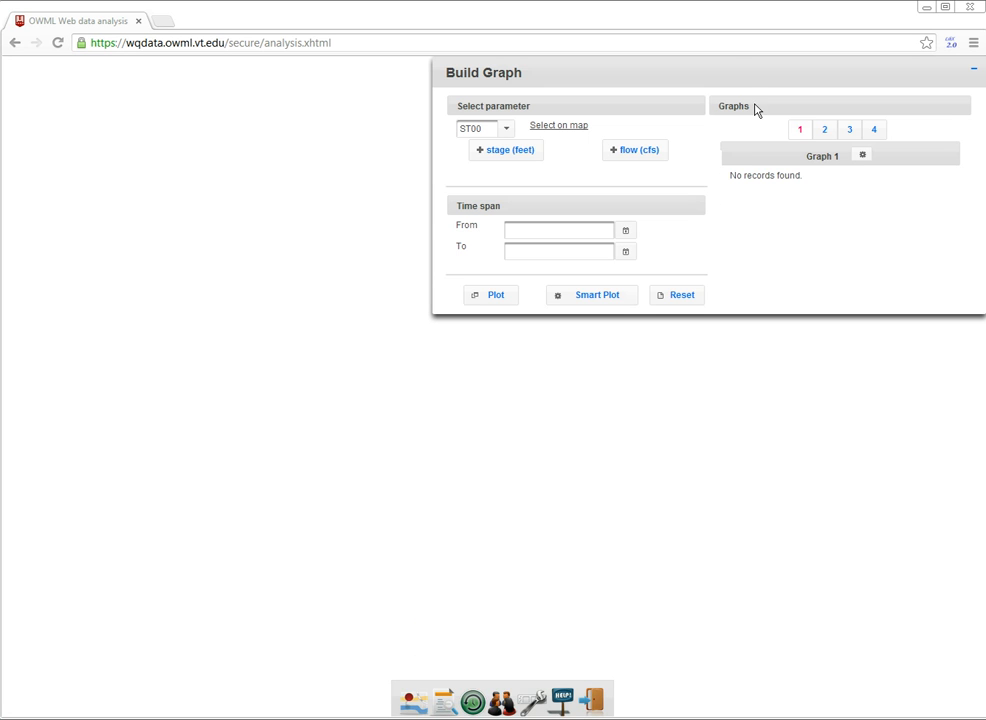
left_click_drag(746, 74, 722, 89)
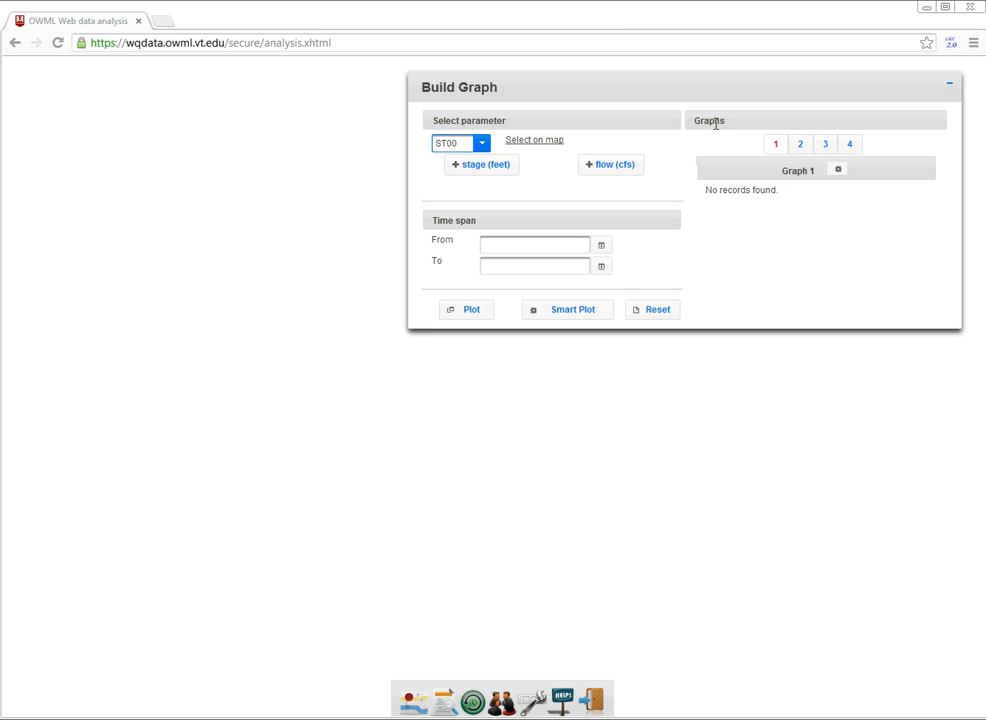
left_click(821, 150)
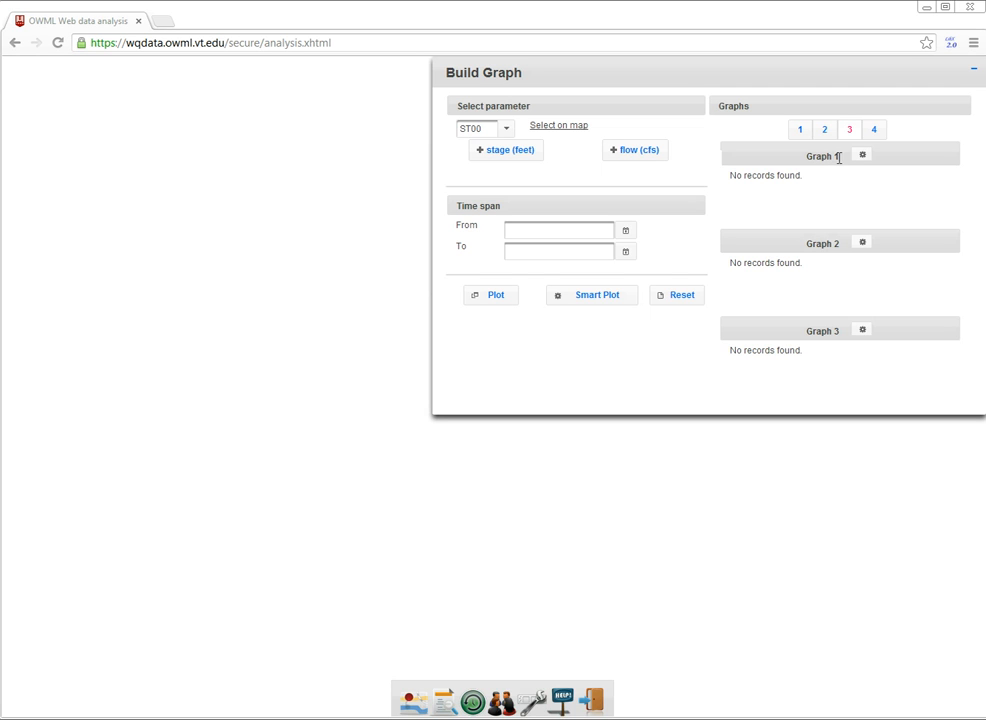
Select stream station ST45 on the station map and add its flow to Graph 1.
left_click(567, 133)
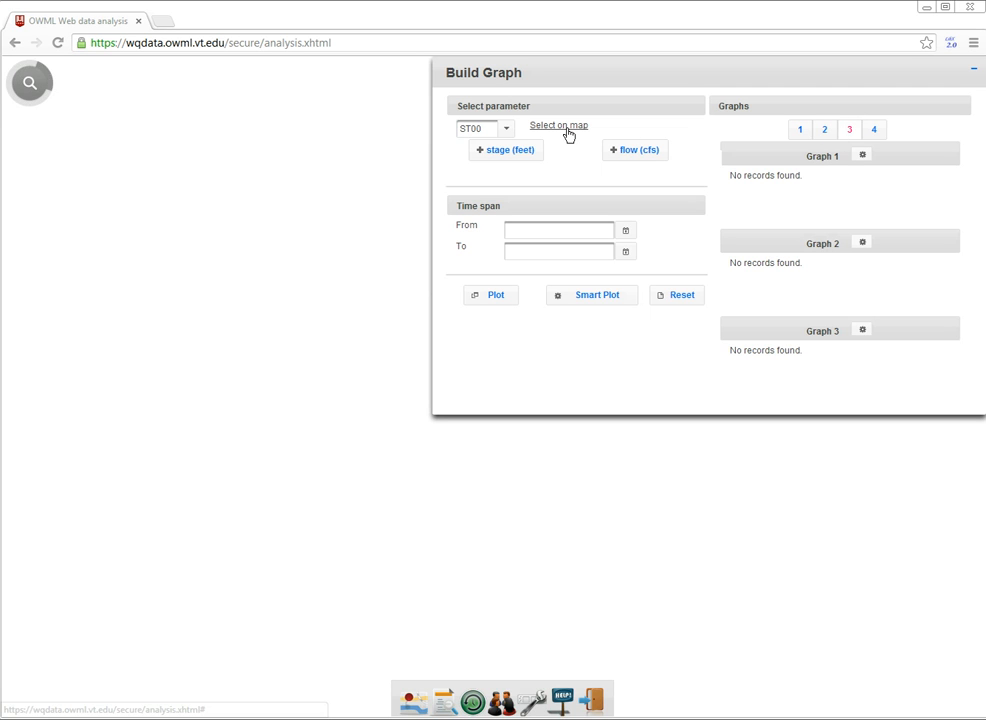
left_click_drag(565, 201, 285, 137)
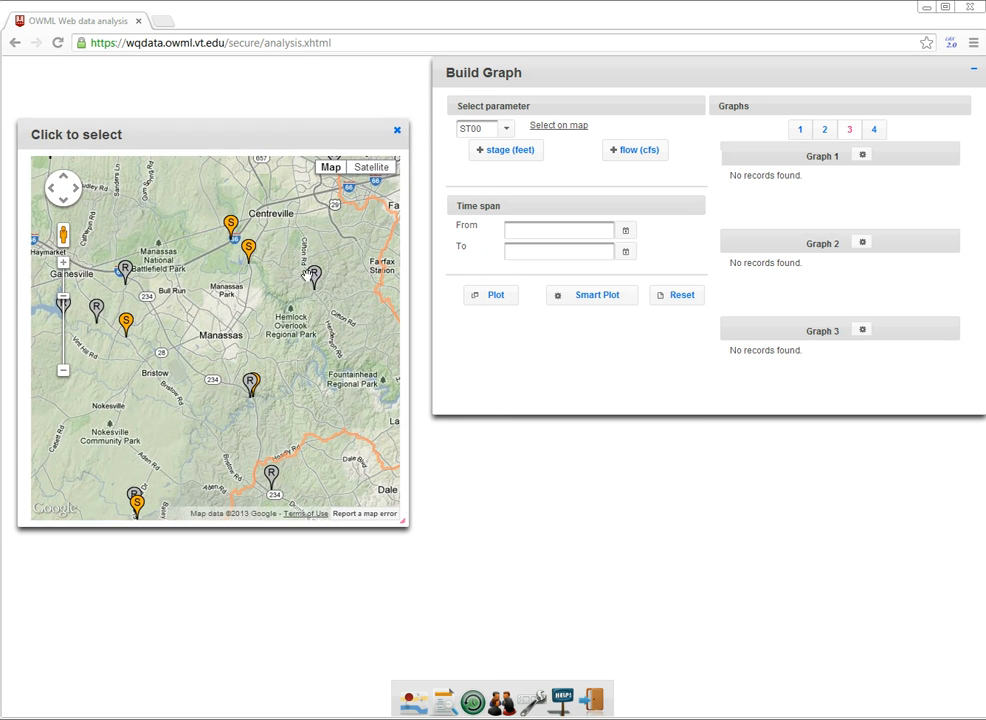
left_click_drag(216, 226, 218, 262)
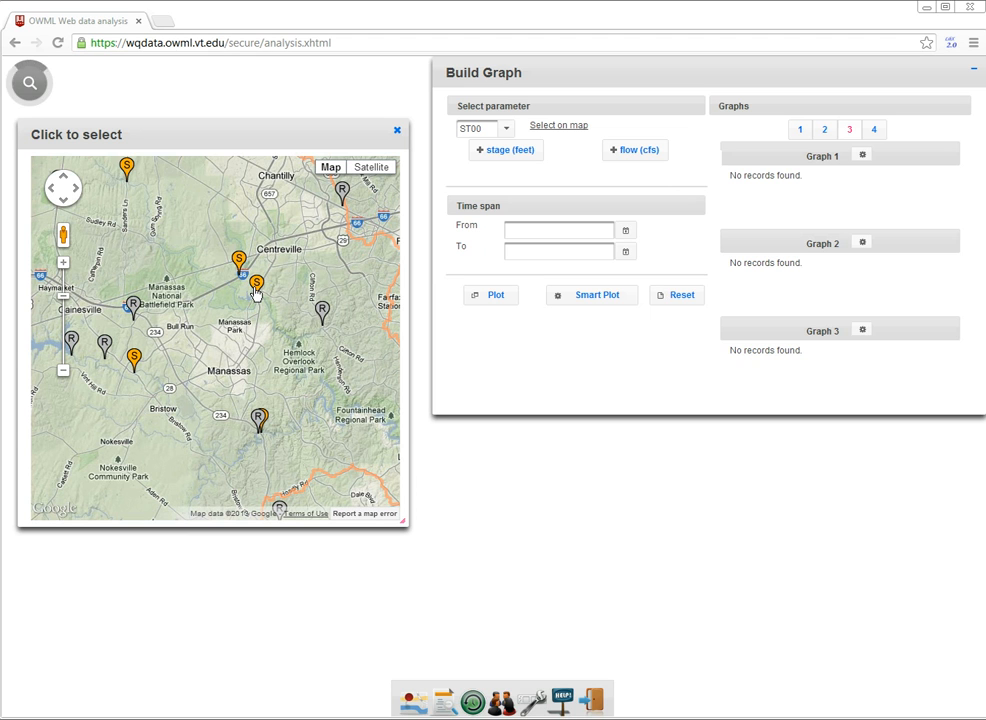
left_click(256, 289)
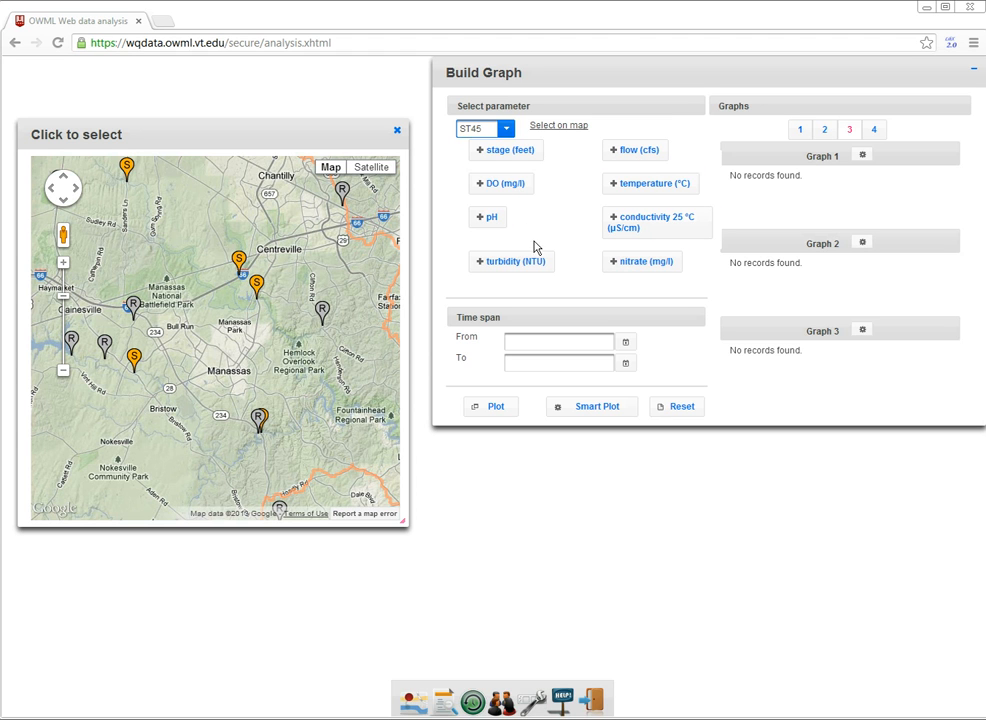
left_click_drag(617, 160, 779, 205)
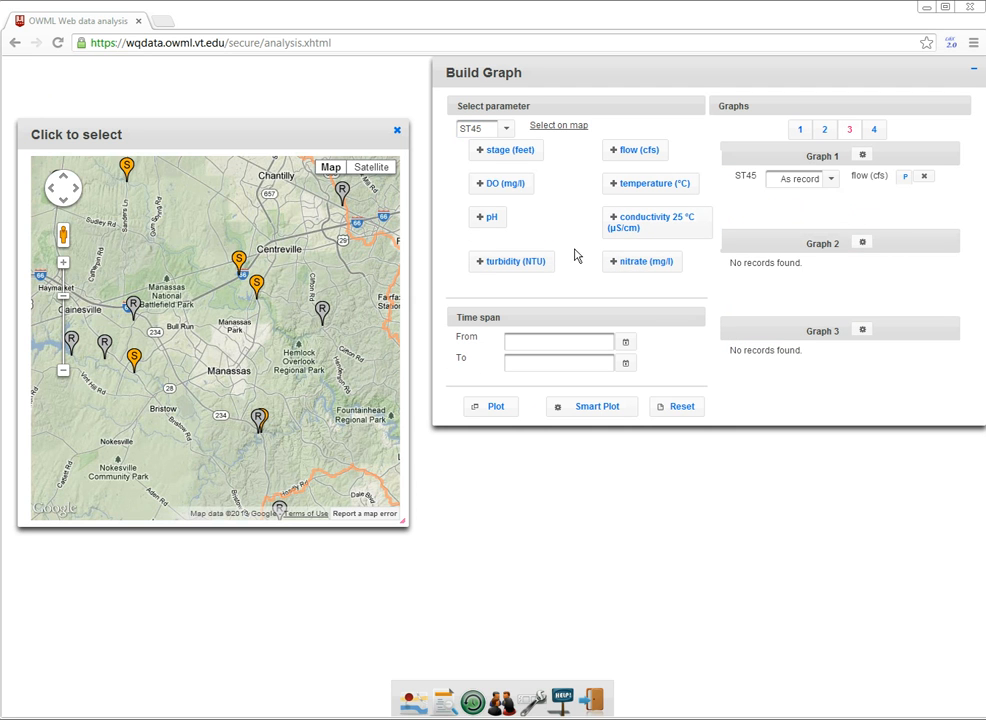
Add ST45's DO, temperature and turbidity to Graph 3 and dismiss the warning.
left_click_drag(503, 183, 718, 372)
left_click_drag(650, 190, 815, 380)
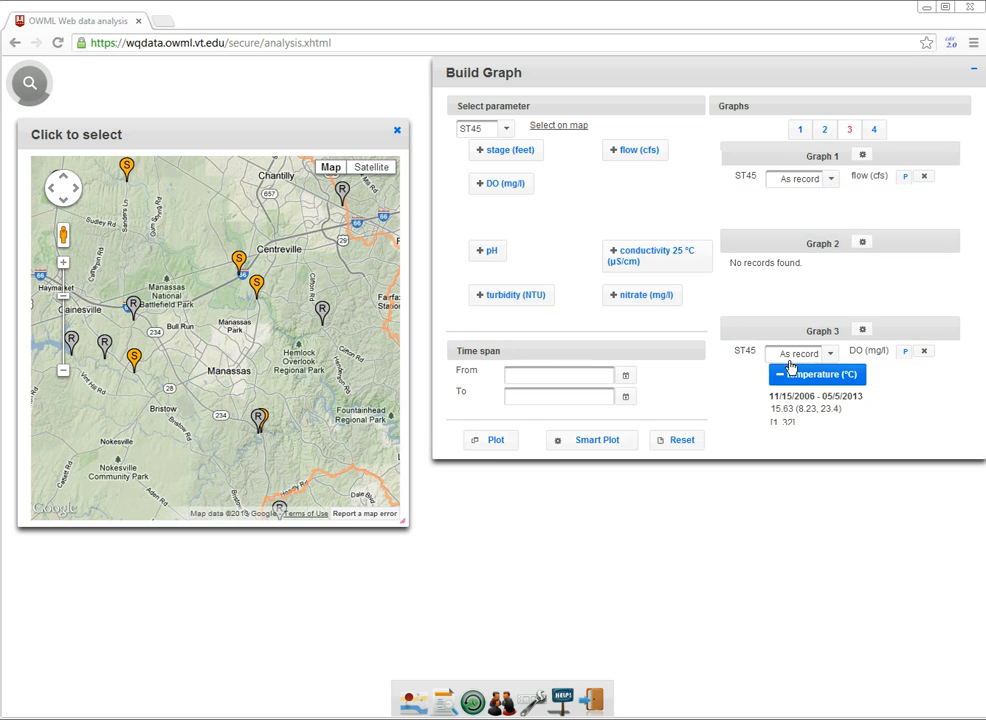
left_click_drag(620, 336, 805, 407)
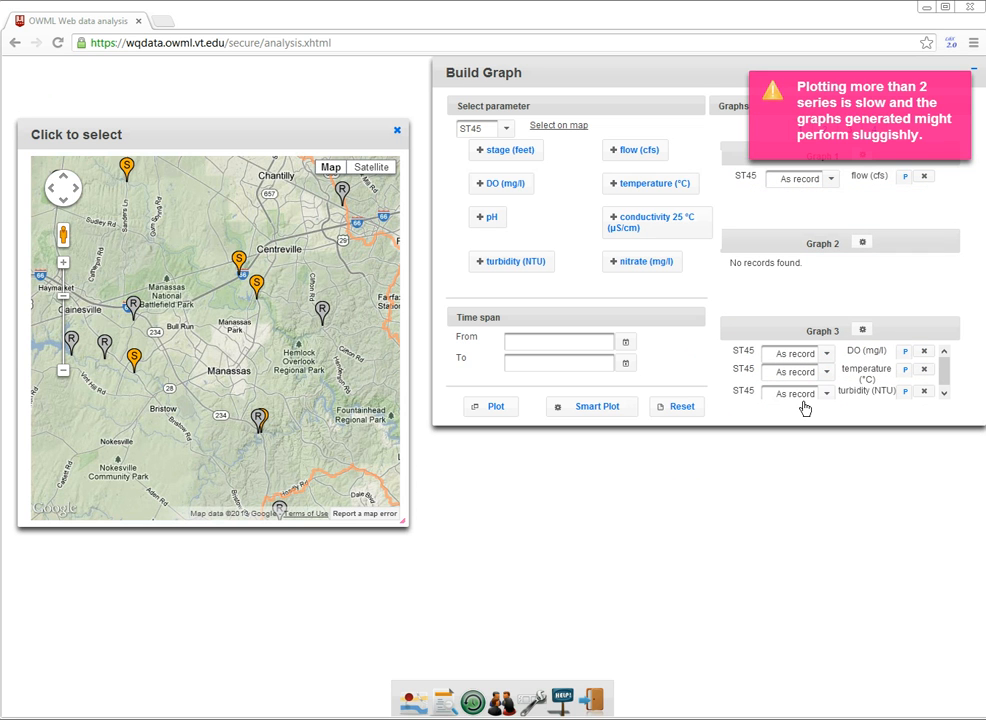
left_click(963, 88)
Select stream station ST25 south of Nokesville on the map and add its flow to Graph 1.
left_click_drag(250, 334, 313, 244)
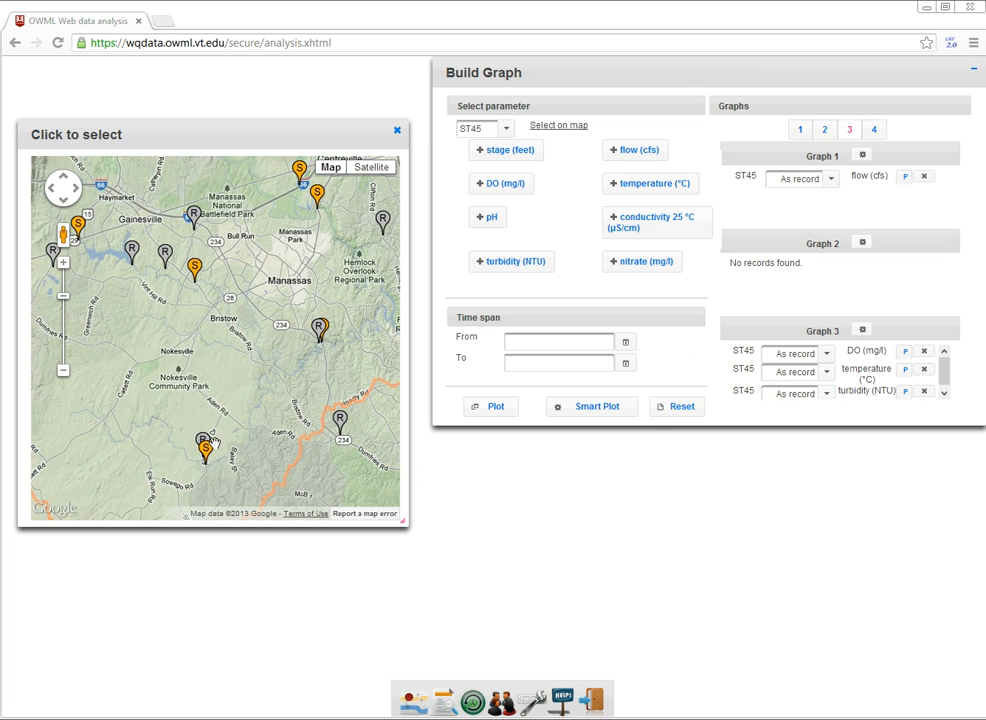
left_click(206, 451)
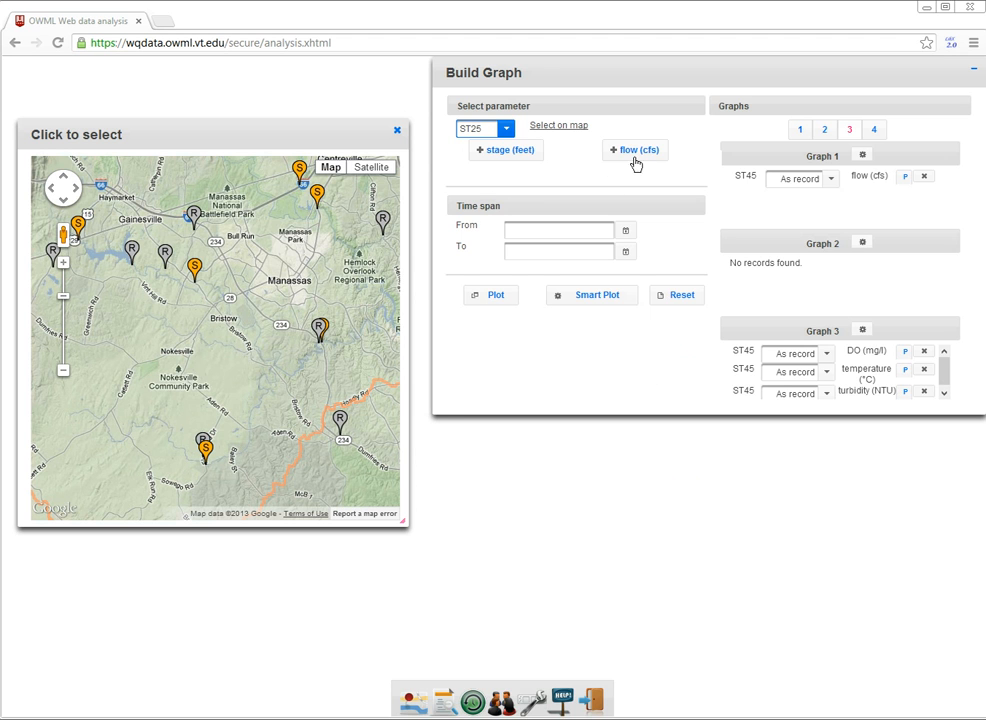
left_click_drag(635, 157, 774, 205)
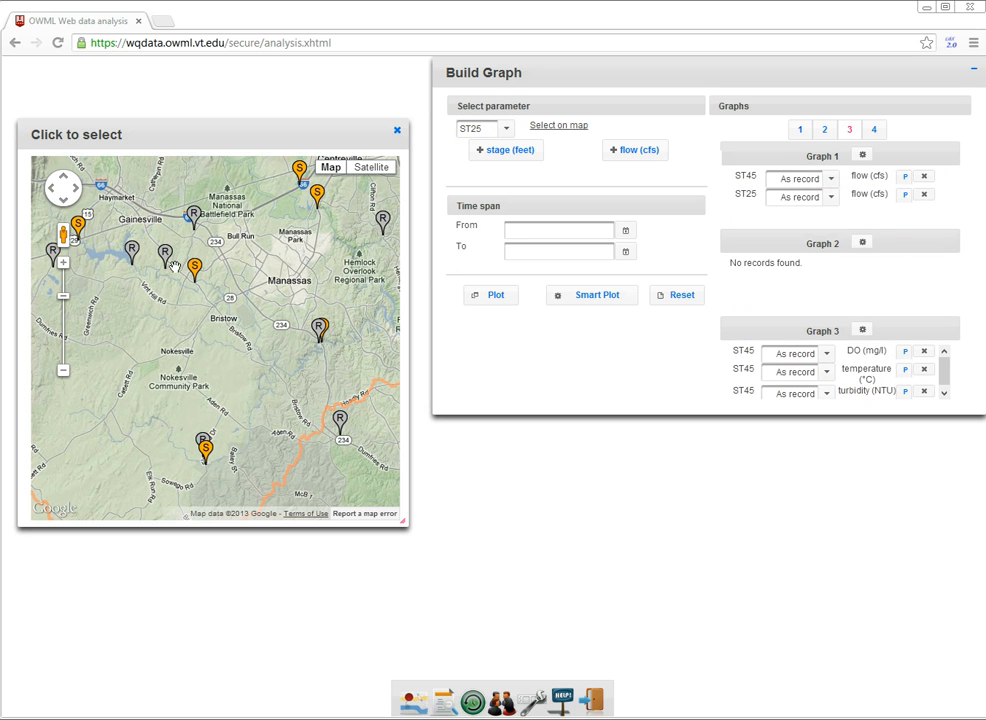
Select rain station EVGR north of Haymarket on the map and add its rainfall to Graph 2.
left_click_drag(229, 333, 345, 448)
left_click_drag(138, 340, 152, 412)
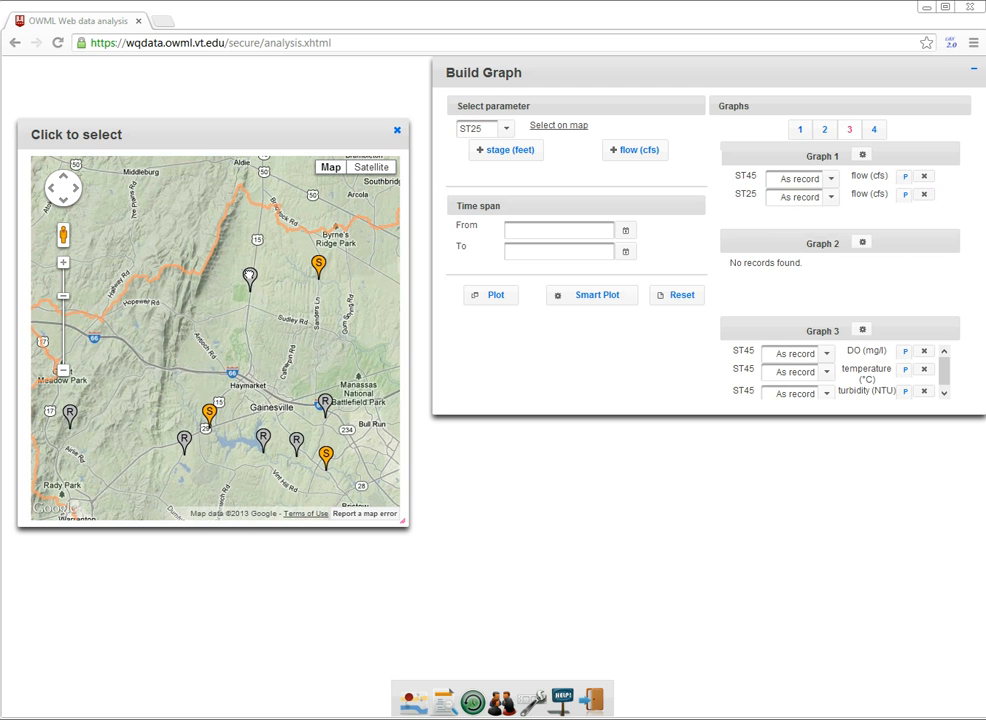
left_click(250, 277)
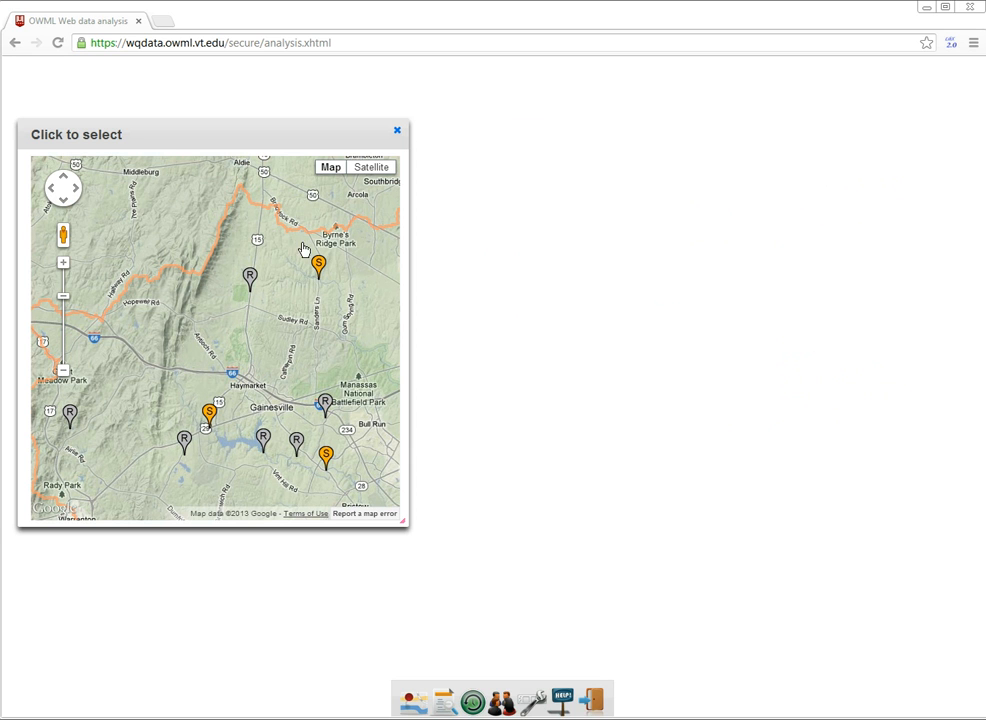
left_click_drag(503, 155, 793, 283)
Select rain station CEDAR beside ST25 and add its rainfall to Graph 2 and Graph 1, dismissing the warning.
left_click_drag(273, 378, 250, 200)
left_click_drag(292, 346, 272, 290)
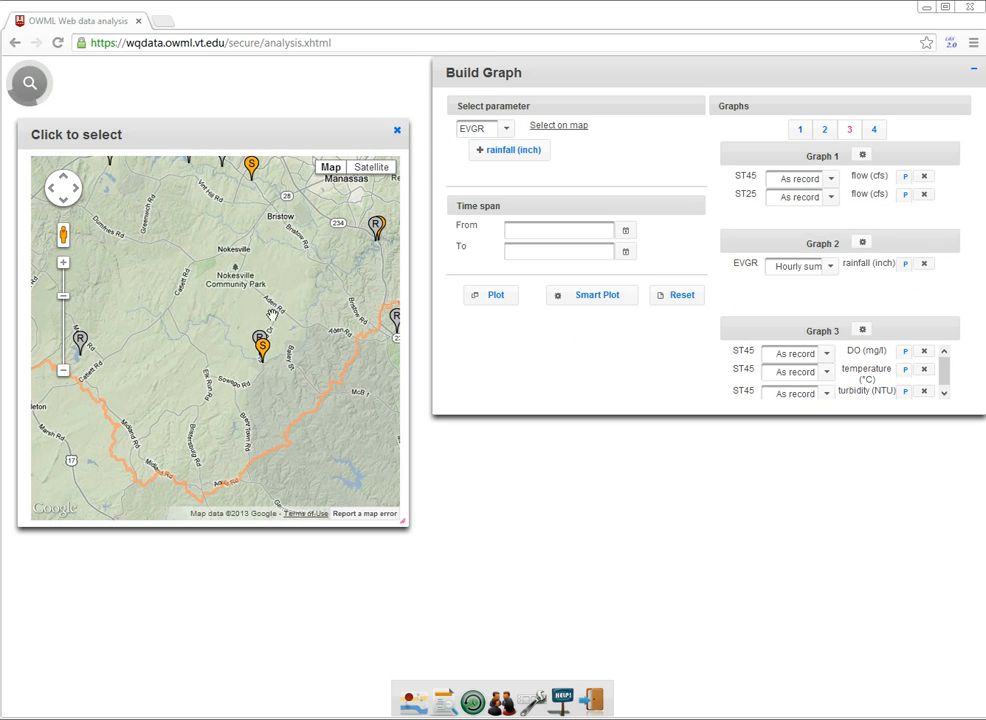
left_click(261, 343)
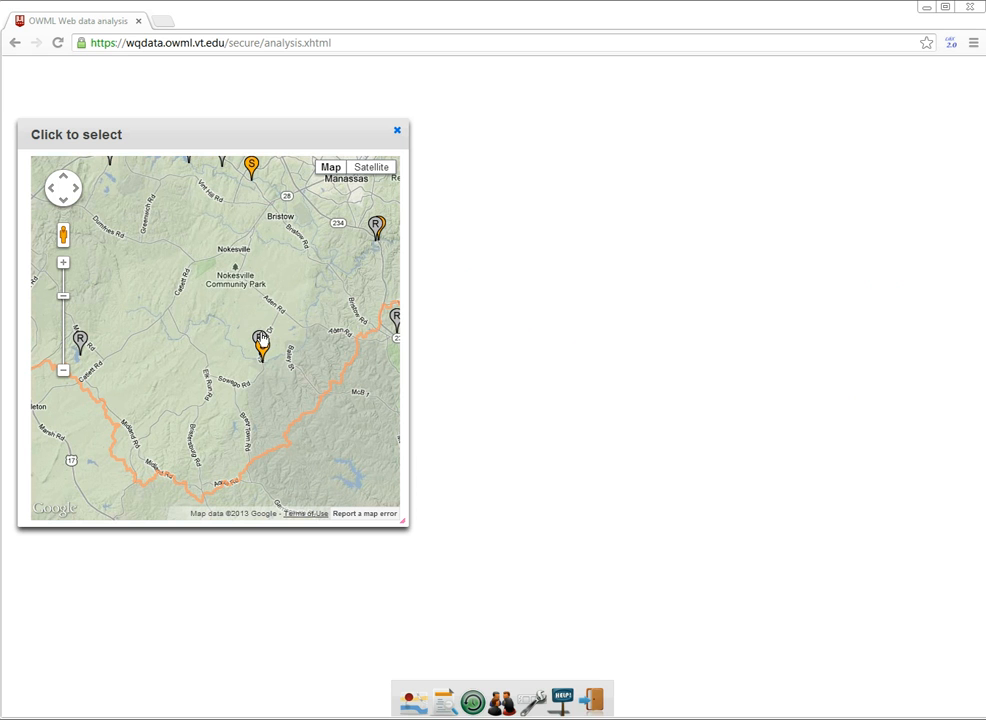
left_click_drag(500, 183, 775, 301)
left_click_drag(494, 160, 768, 218)
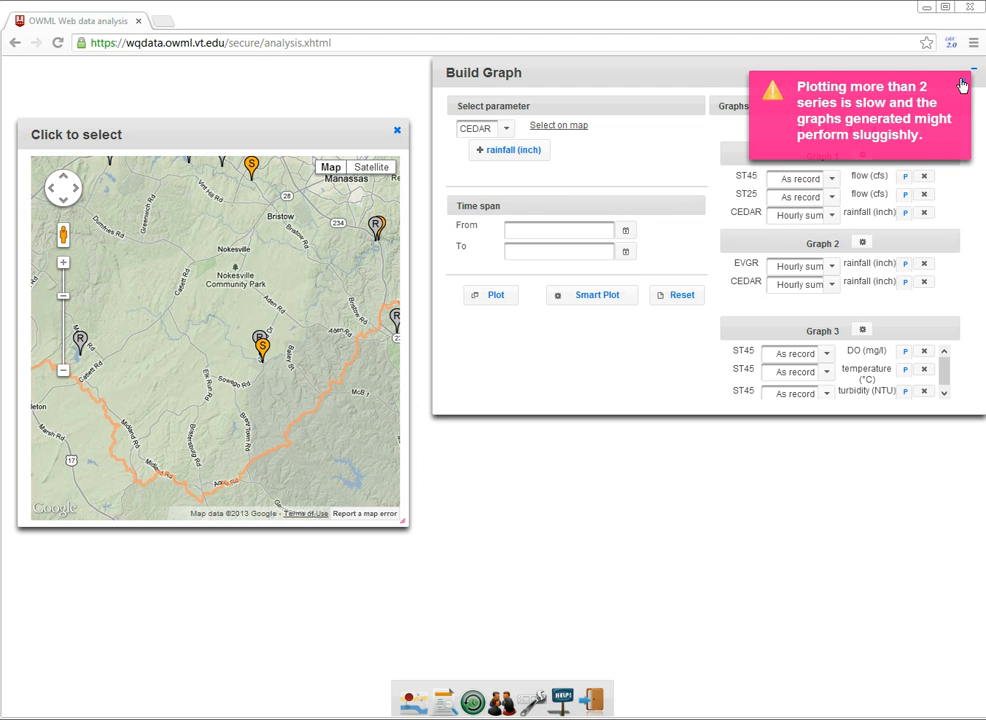
left_click(962, 84)
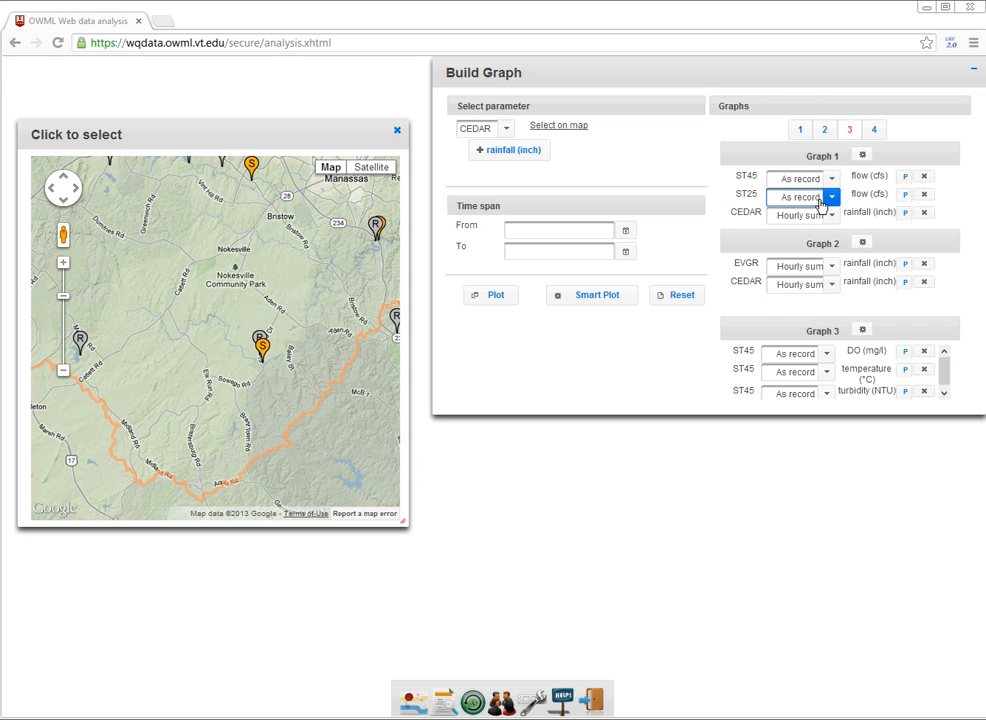
Set the time span from 05/05/2012 00:00 to the current date and time, 05/05/2013 20:36.
left_click(549, 231)
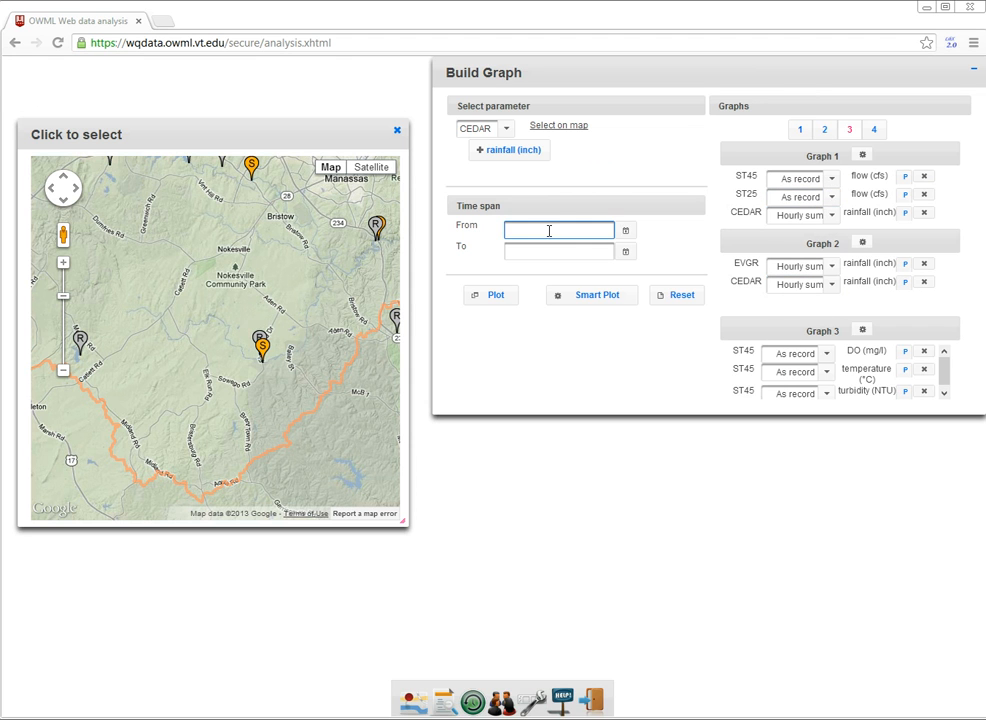
left_click(625, 236)
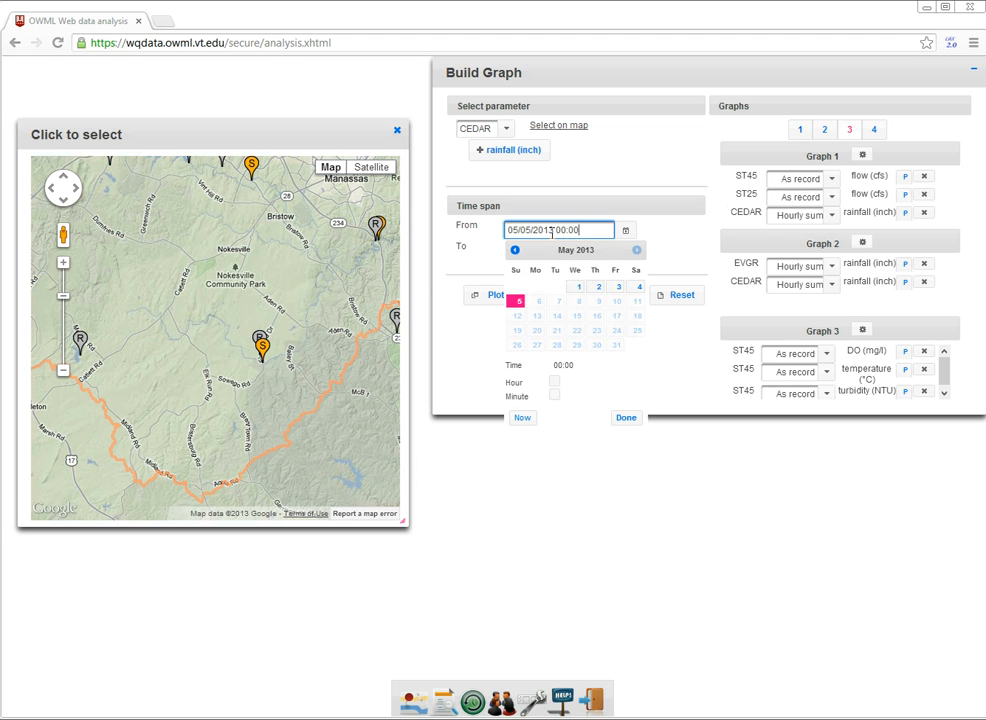
type("2")
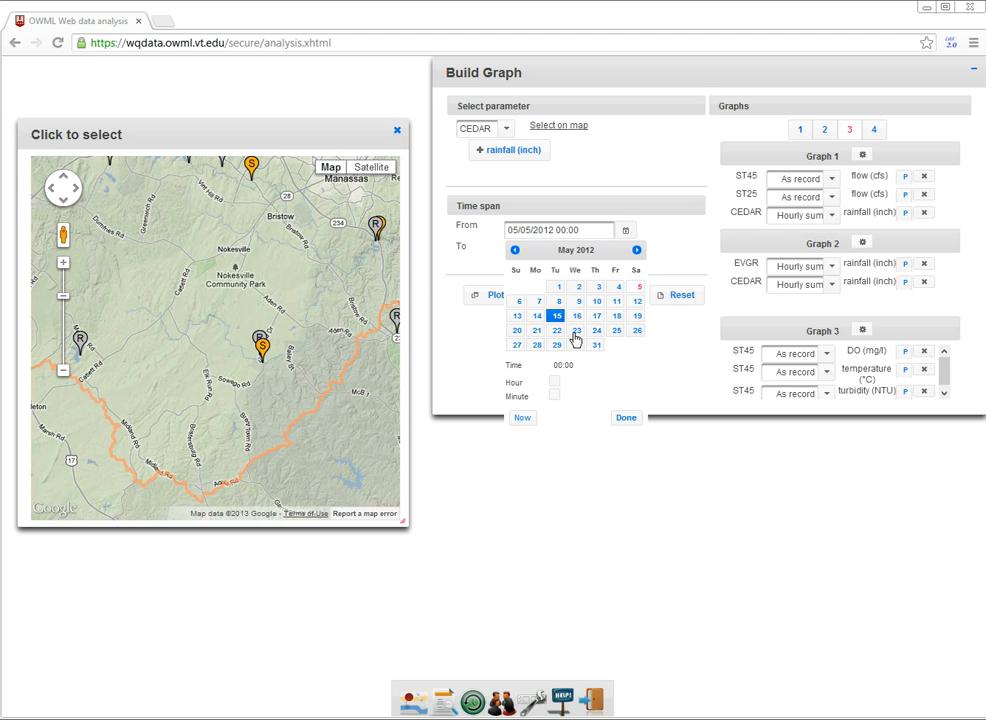
left_click(626, 416)
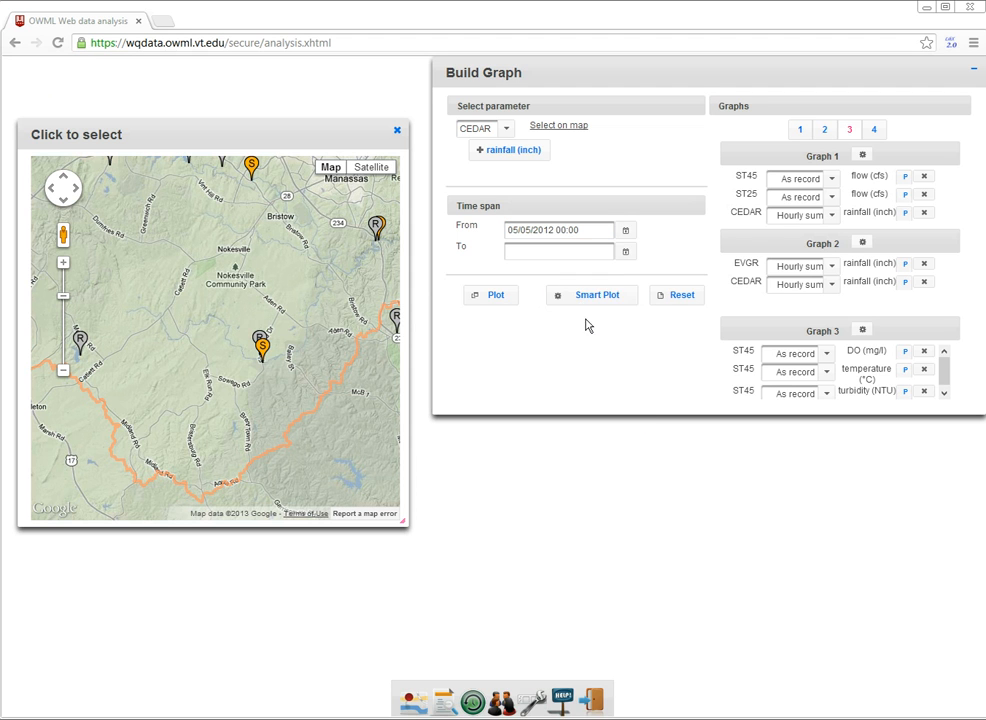
left_click(626, 251)
left_click(522, 440)
left_click(624, 440)
Check the axis settings of the three graphs and start a Smart Plot.
left_click(863, 158)
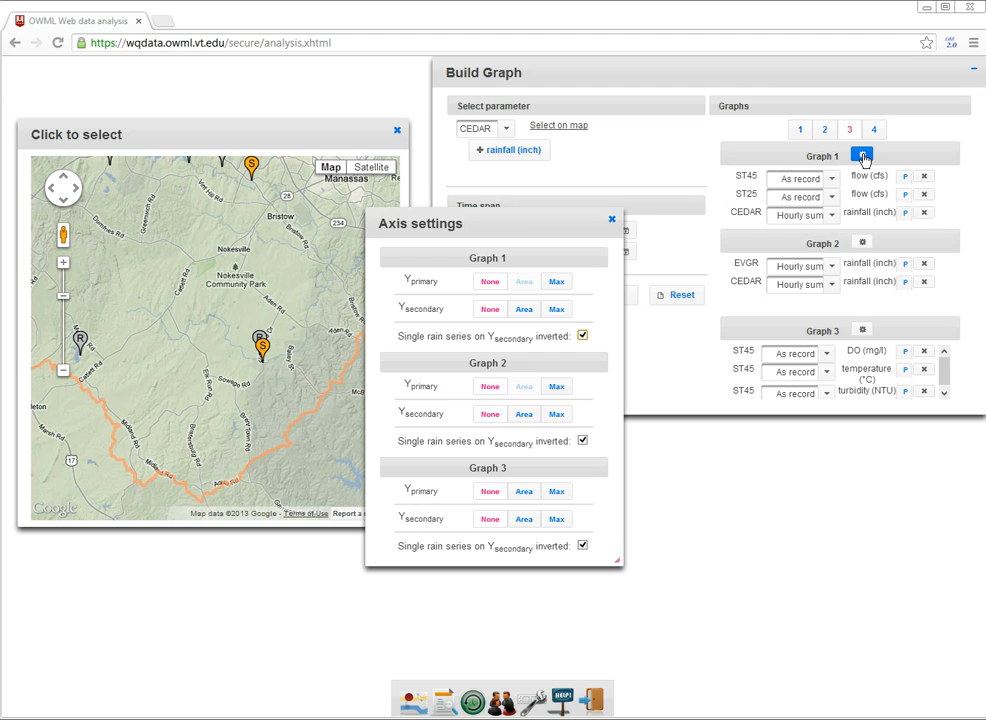
left_click(612, 221)
left_click(603, 302)
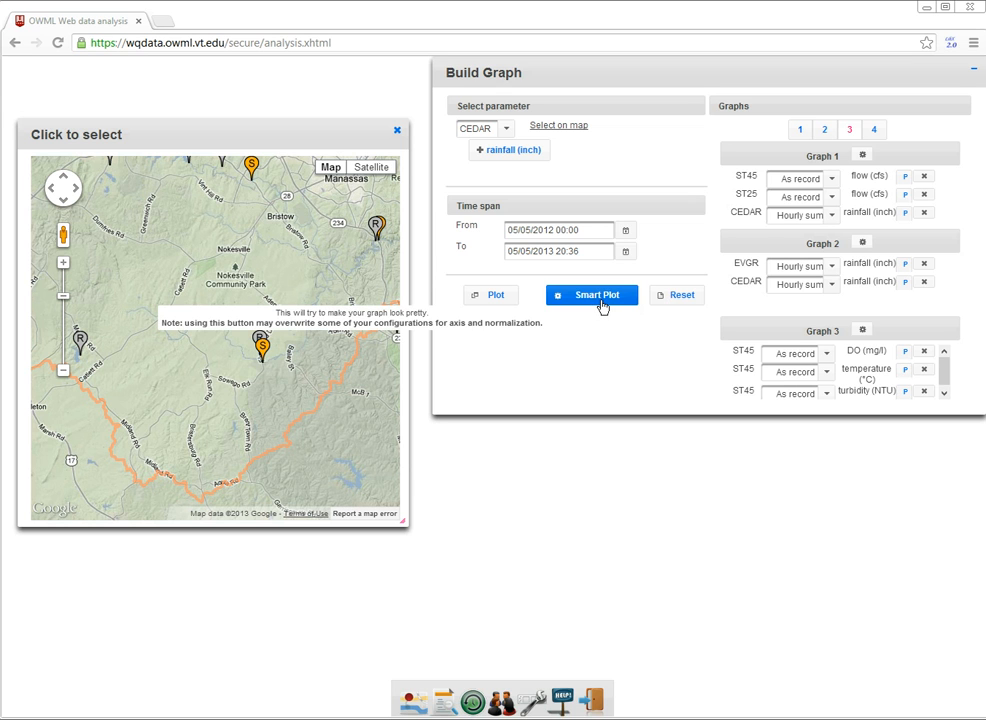
left_click(601, 303)
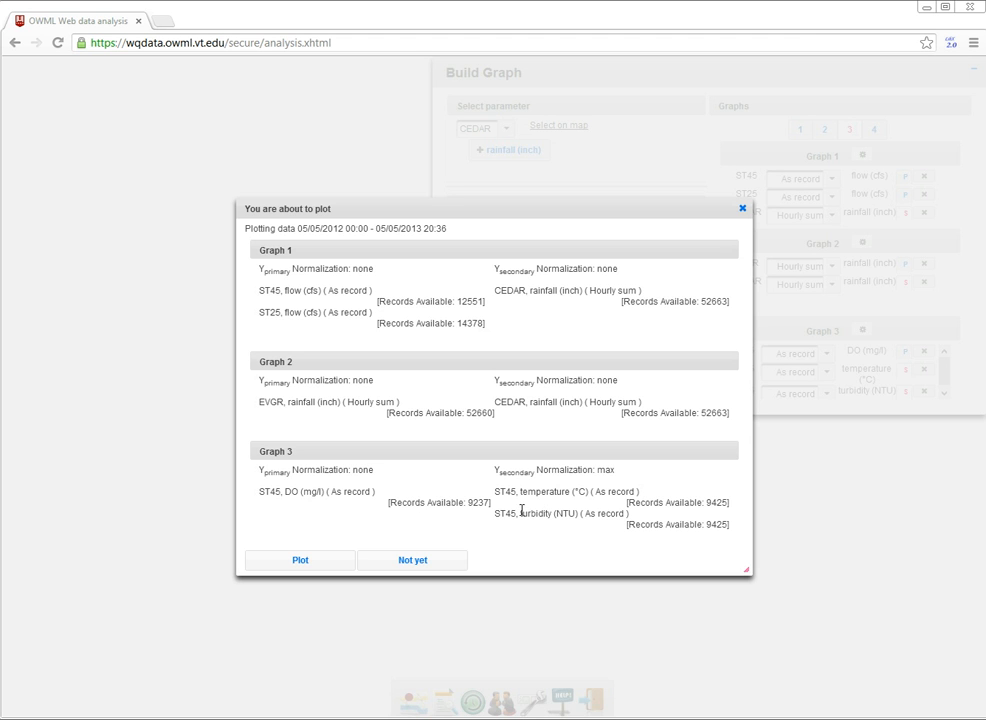
Review the available record counts for the ST45 and ST25 flows in the plot summary and hold off plotting.
left_click_drag(459, 300, 484, 301)
left_click(465, 323)
left_click(404, 561)
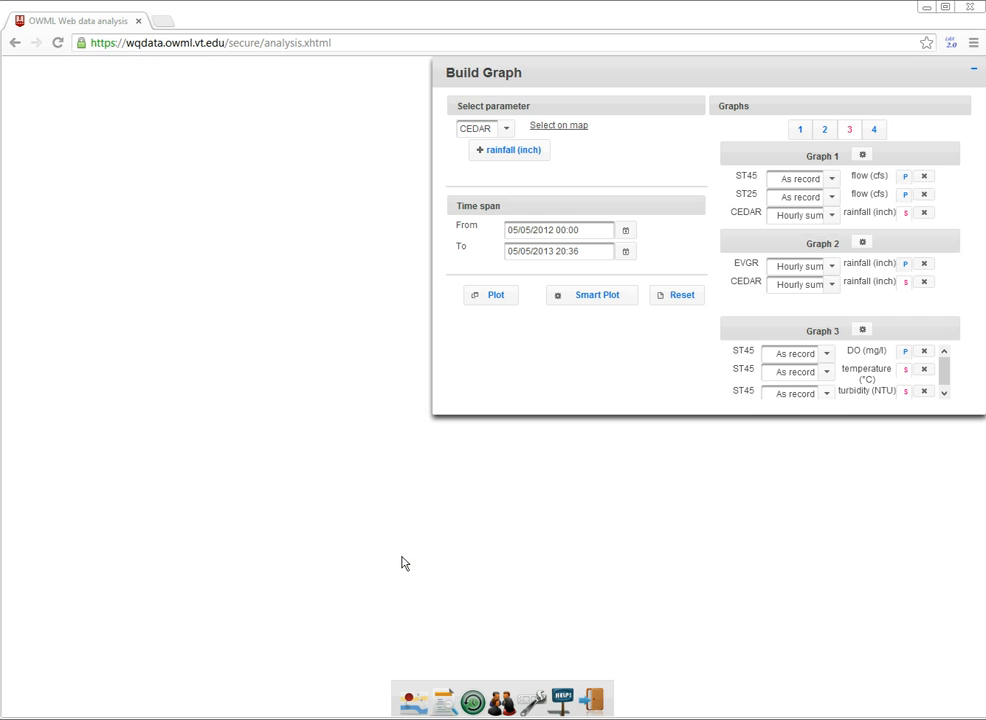
Move CEDAR rainfall in Graph 2 and ST45 temperature in Graph 3 to the primary axis.
left_click(904, 283)
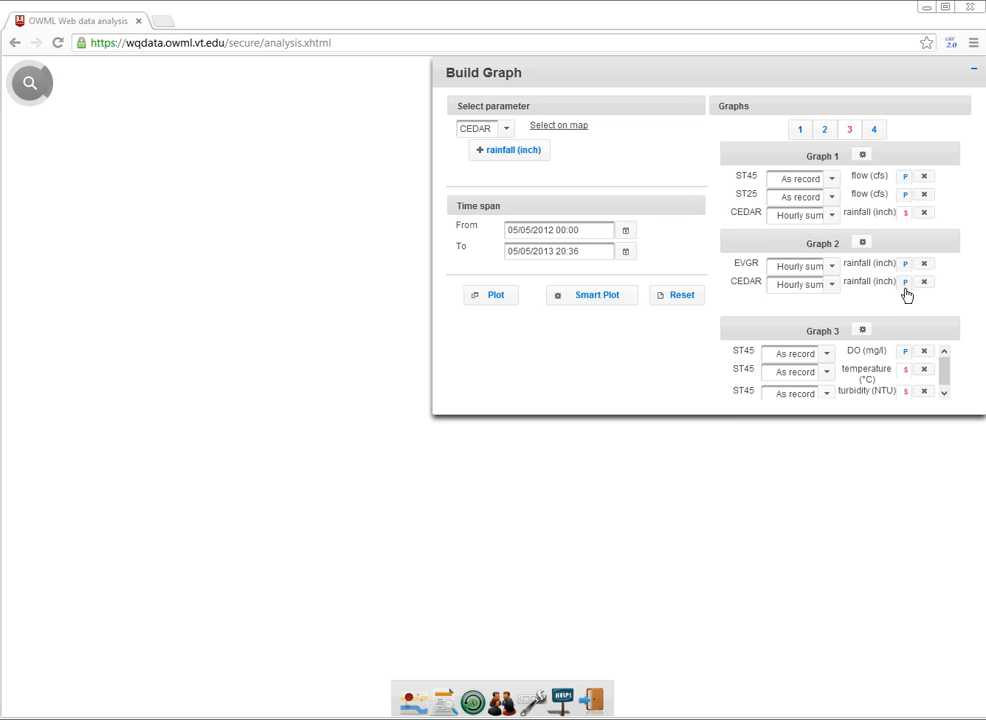
left_click(905, 370)
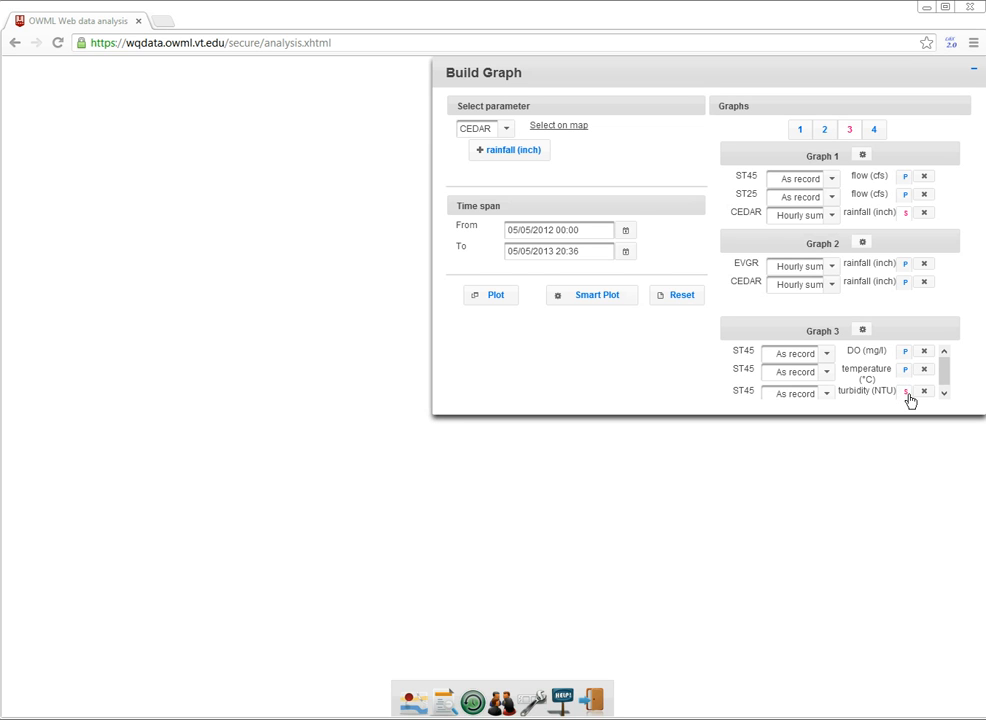
left_click_drag(946, 378, 944, 391)
Set Graph 3's secondary axis normalization to None and plot all three graphs with the custom settings.
left_click(863, 332)
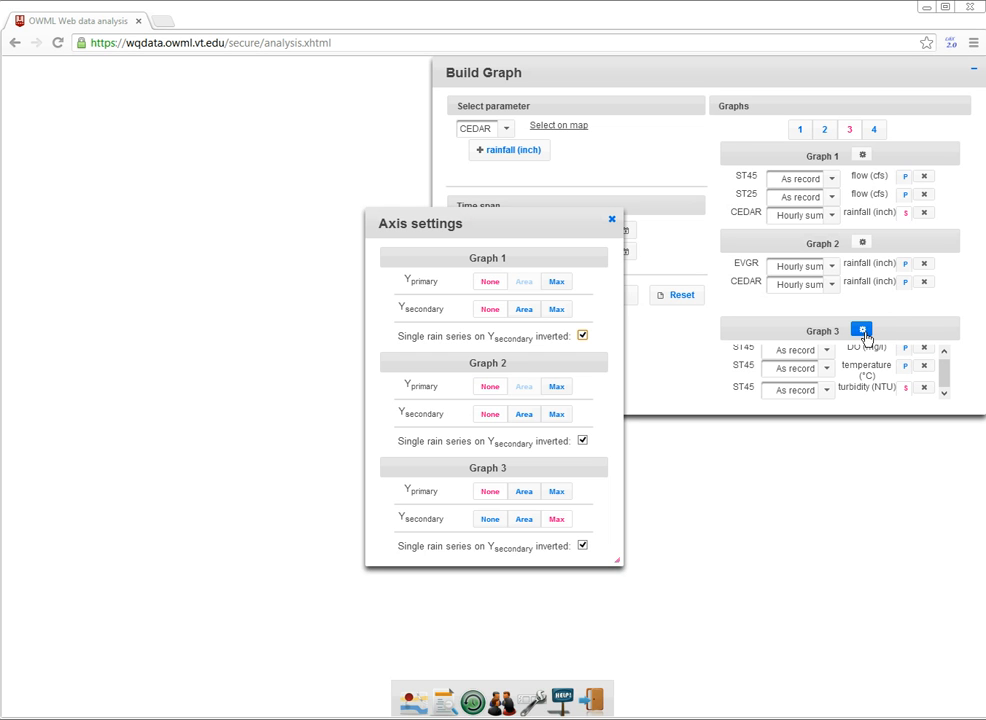
left_click(490, 519)
left_click(612, 221)
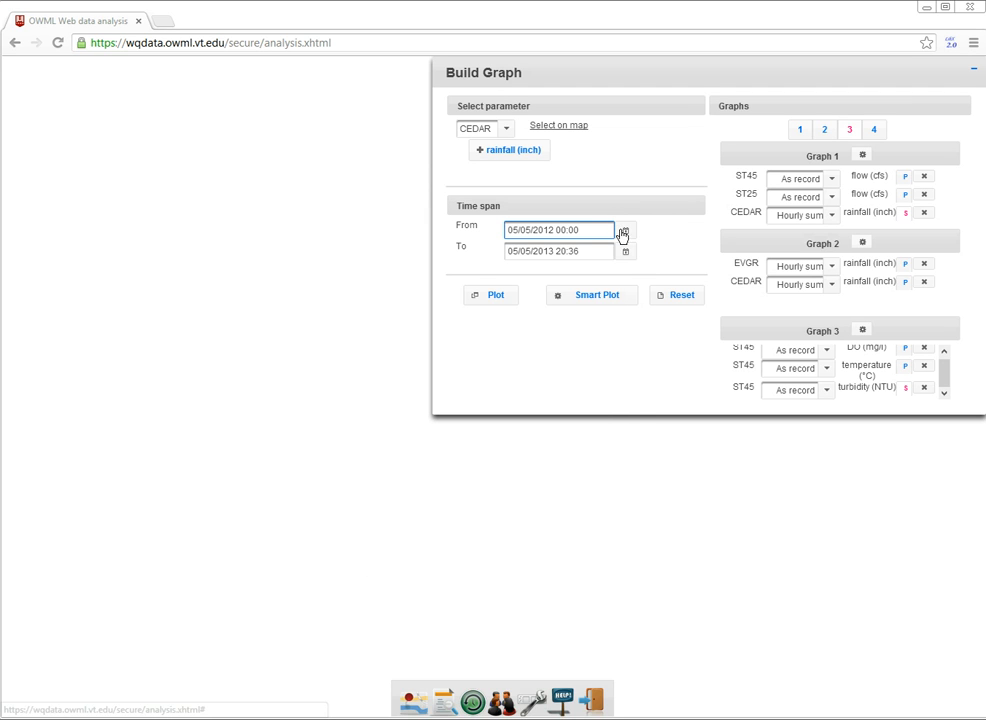
left_click(498, 301)
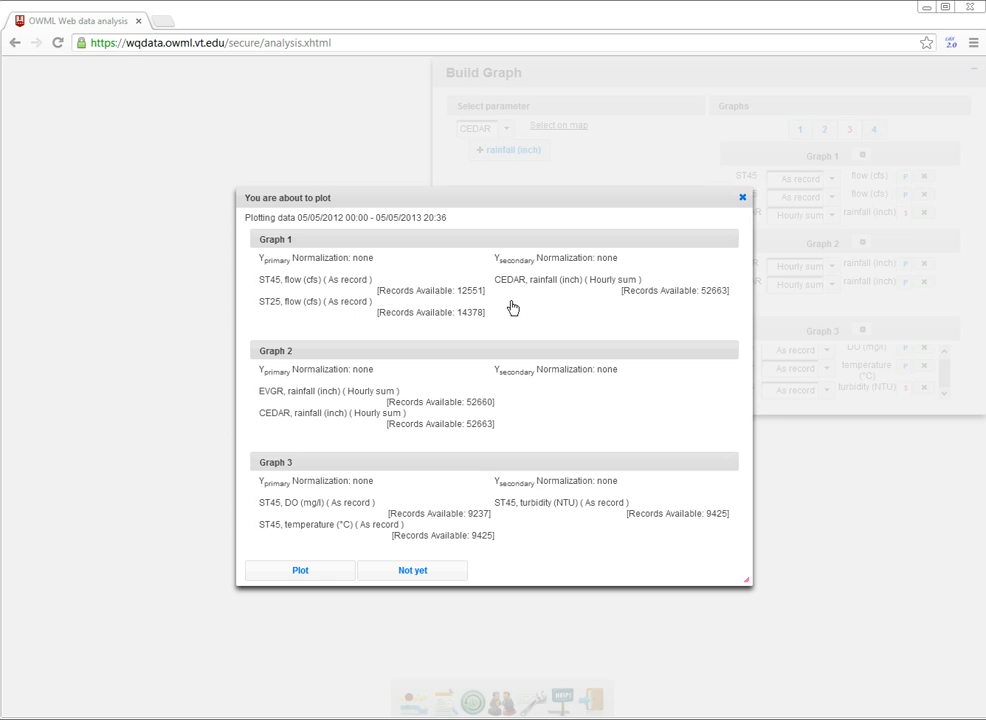
left_click(332, 573)
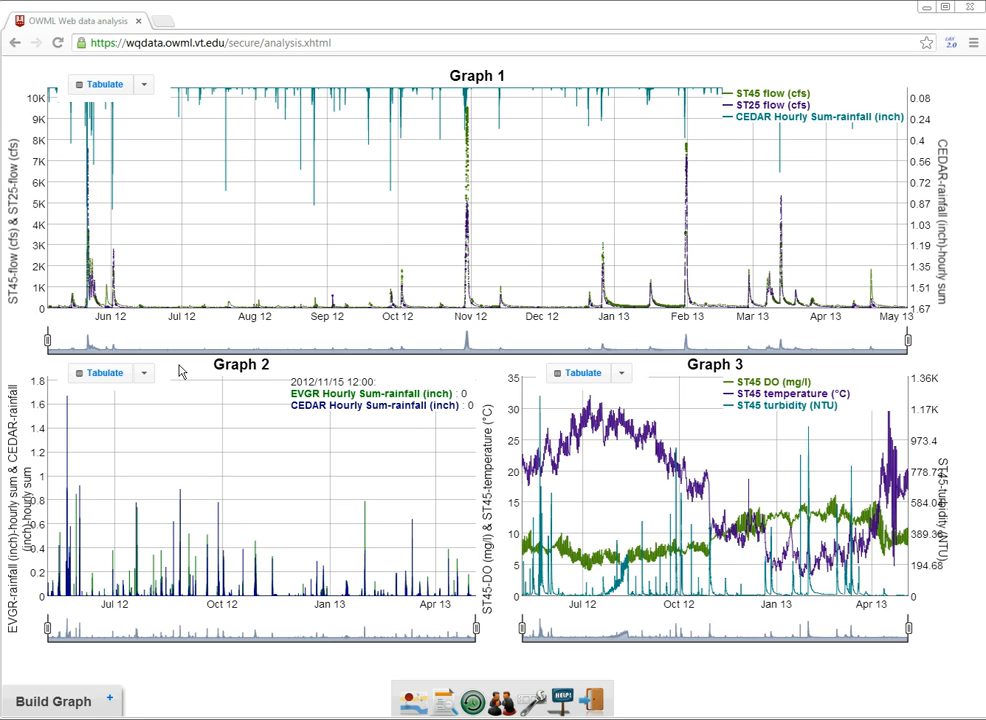
Narrow Graph 1's time window to the storm peak, about 21 October to 5 November 2012.
left_click_drag(46, 339, 452, 266)
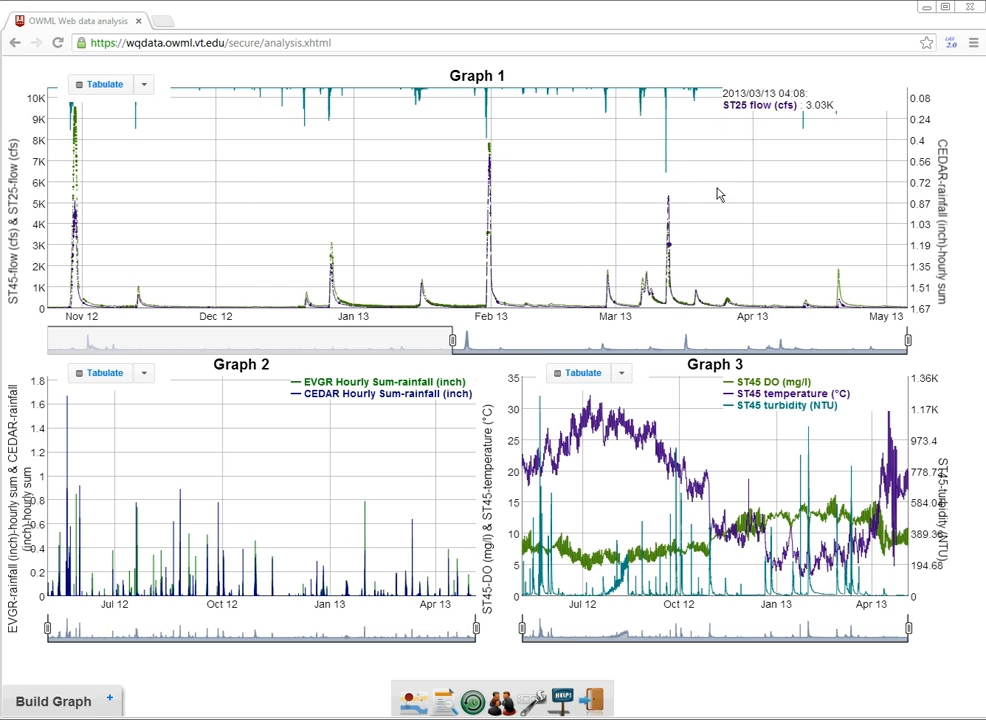
left_click_drag(874, 339, 485, 342)
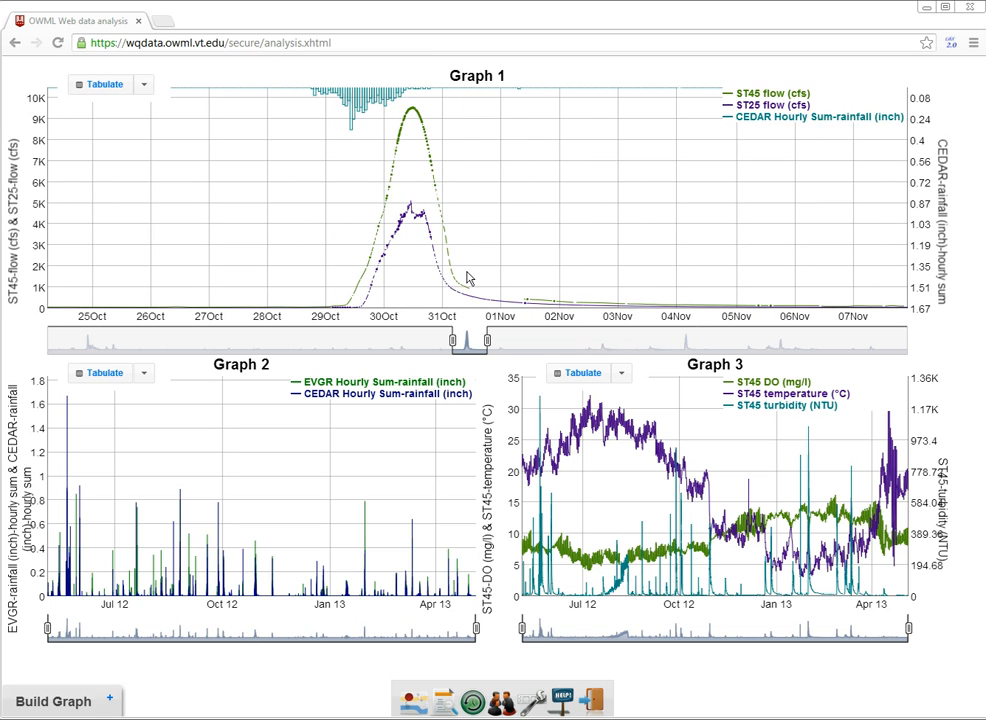
left_click_drag(519, 198, 768, 200)
left_click_drag(641, 218, 632, 214)
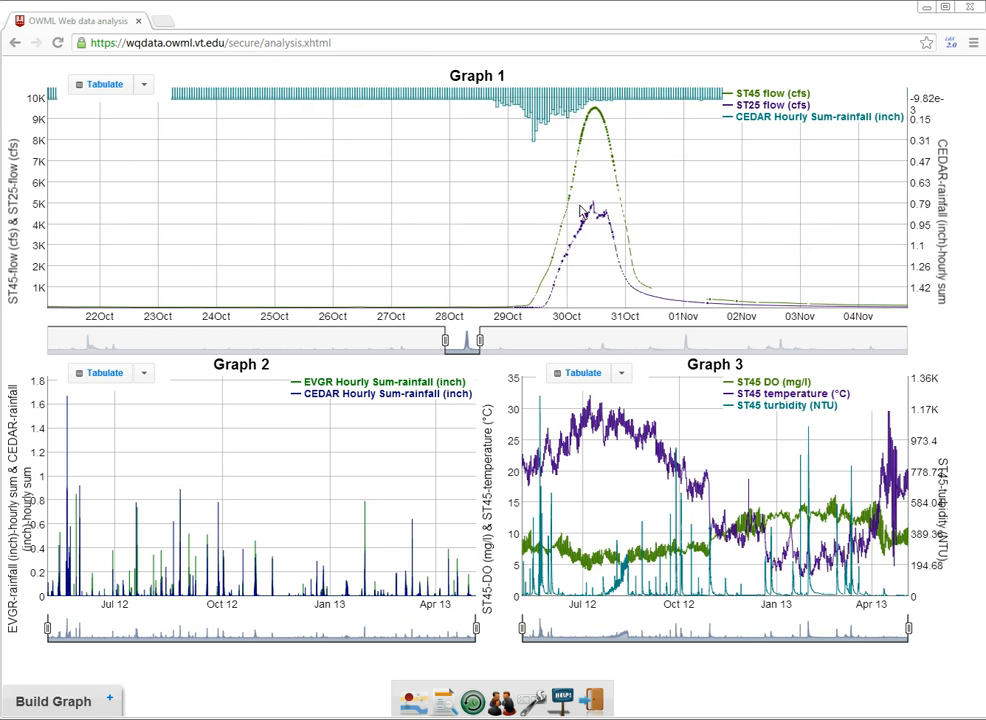
Check Graph 1's export options and reopen the graph builder.
left_click(143, 84)
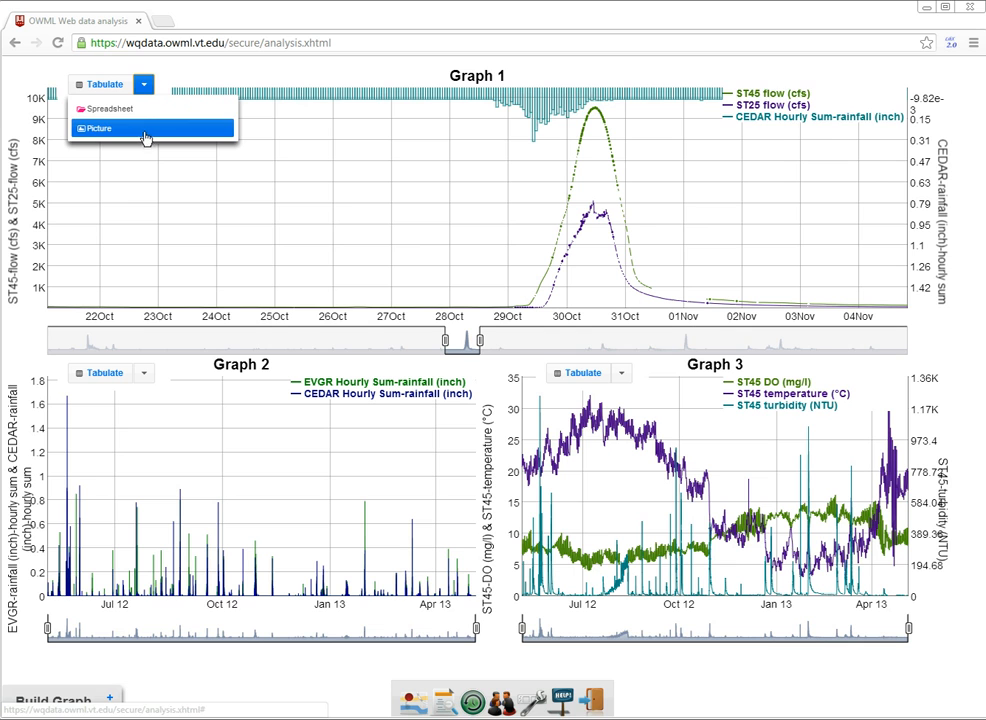
left_click_drag(363, 209, 356, 188)
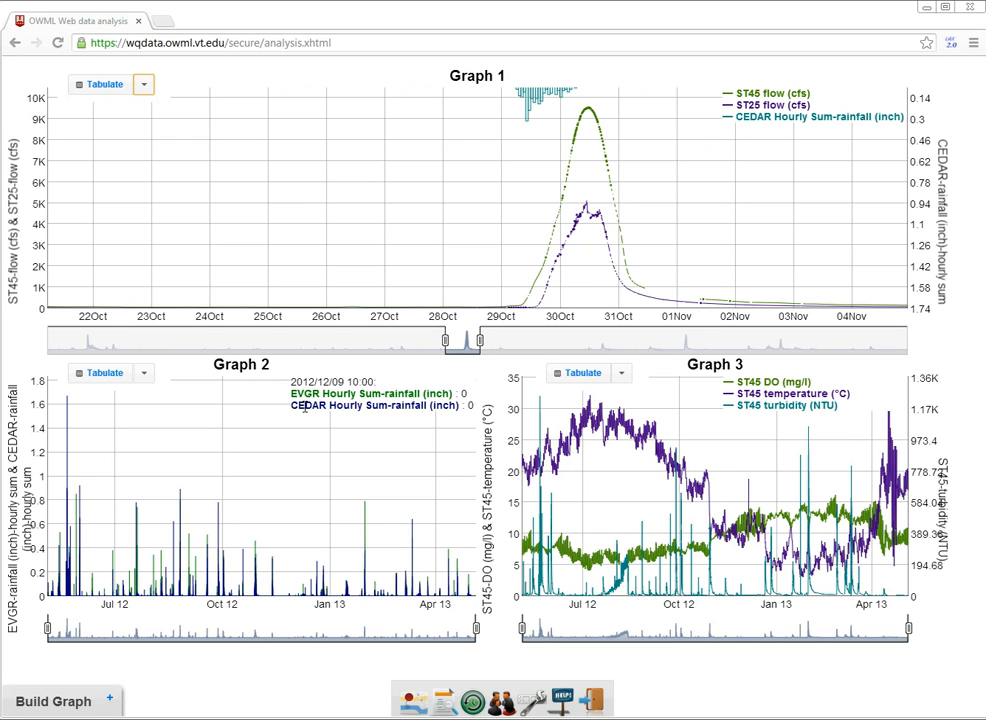
left_click(110, 699)
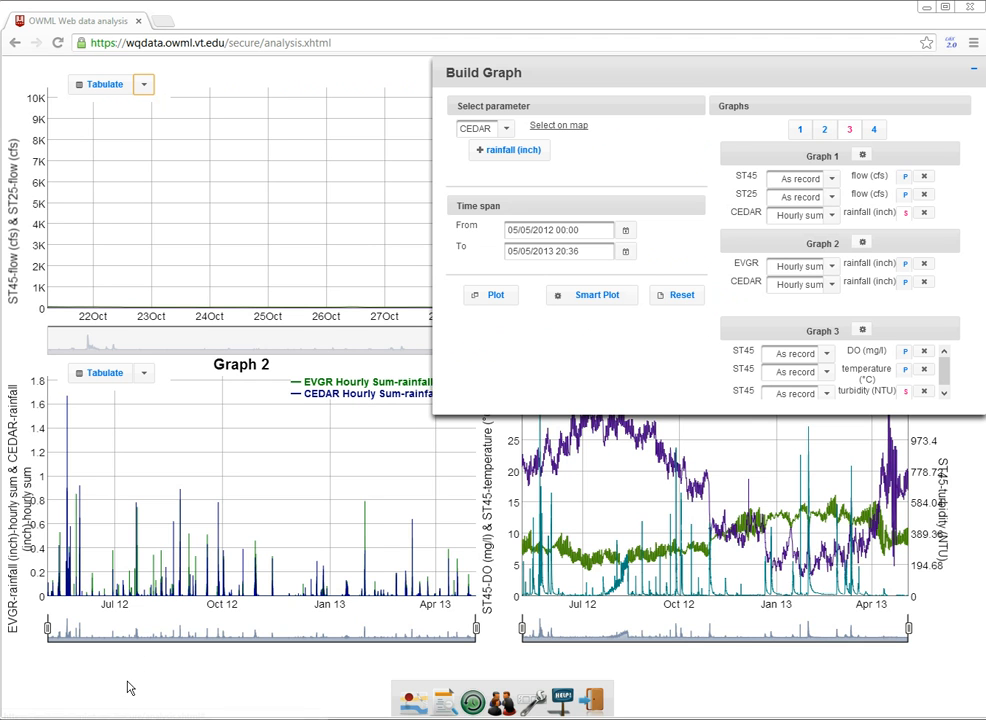
Reduce the layout to two graphs and plot Graph 1 and Graph 2 over the full time span.
left_click(826, 134)
mouse_move(830, 140)
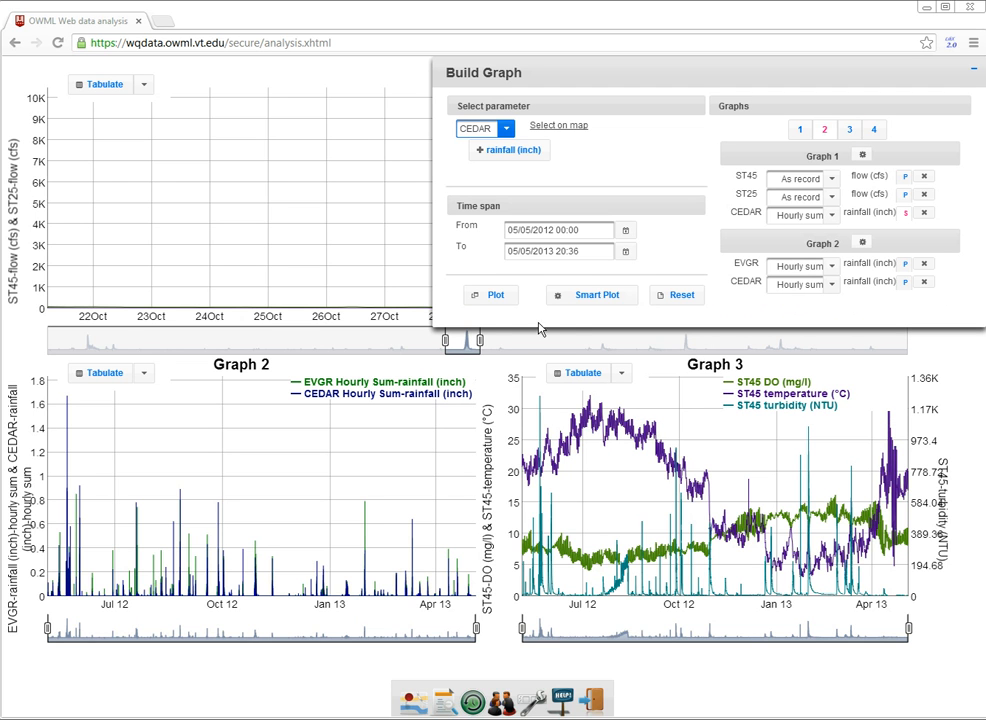
left_click(493, 308)
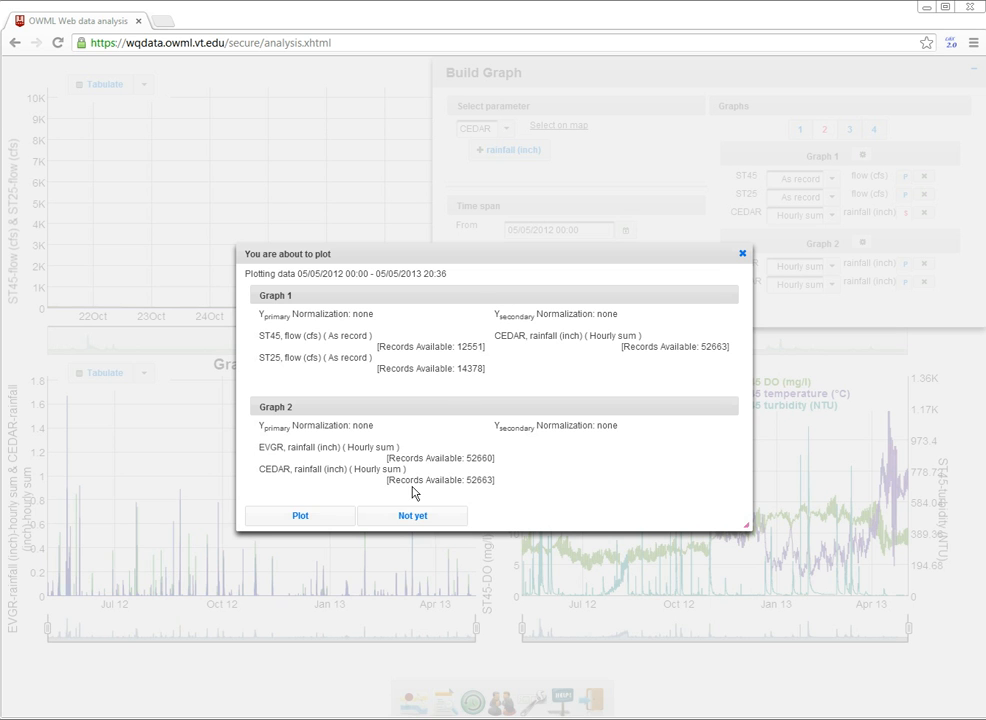
left_click(331, 518)
left_click(331, 518)
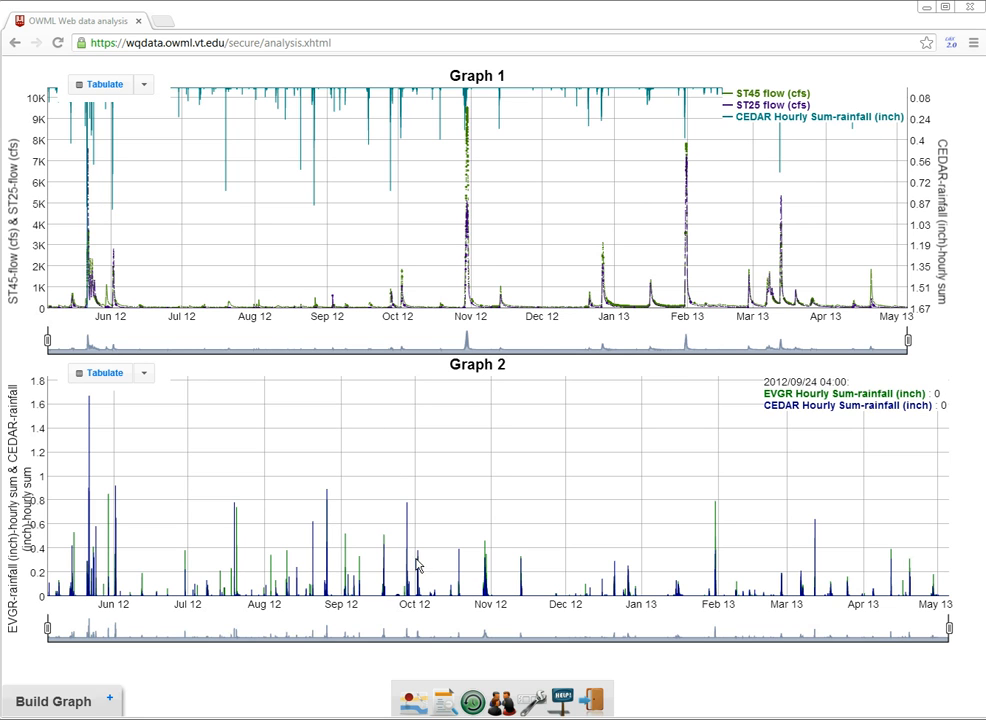
Open the table of last recordings for all stations and view the statistics for stage at ST01.
left_click(469, 689)
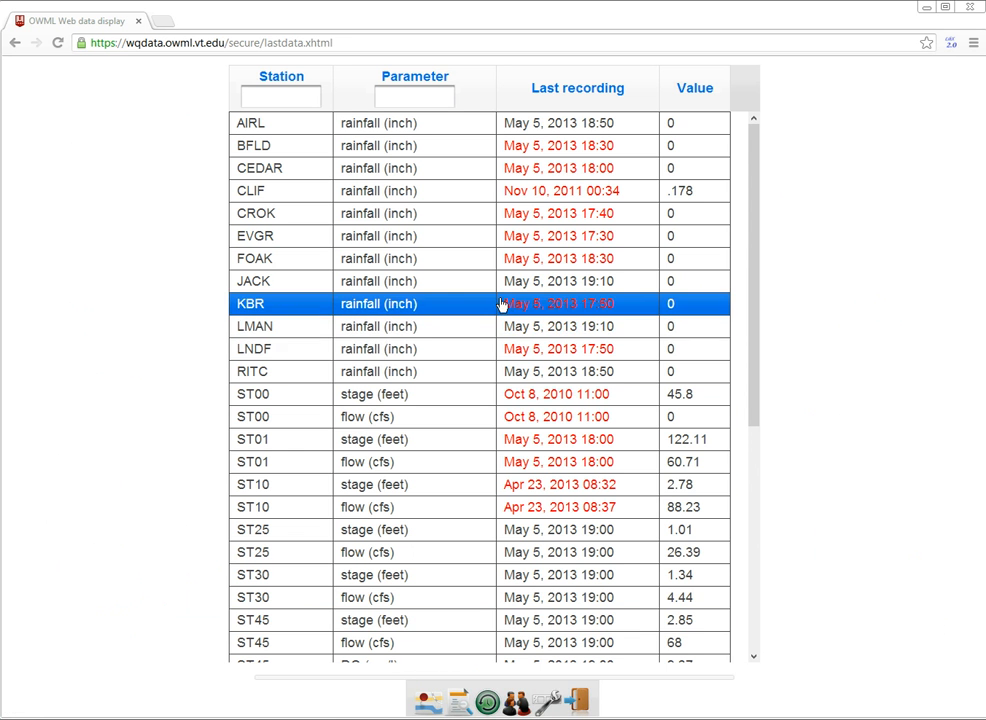
scroll(491, 300, "down", 3)
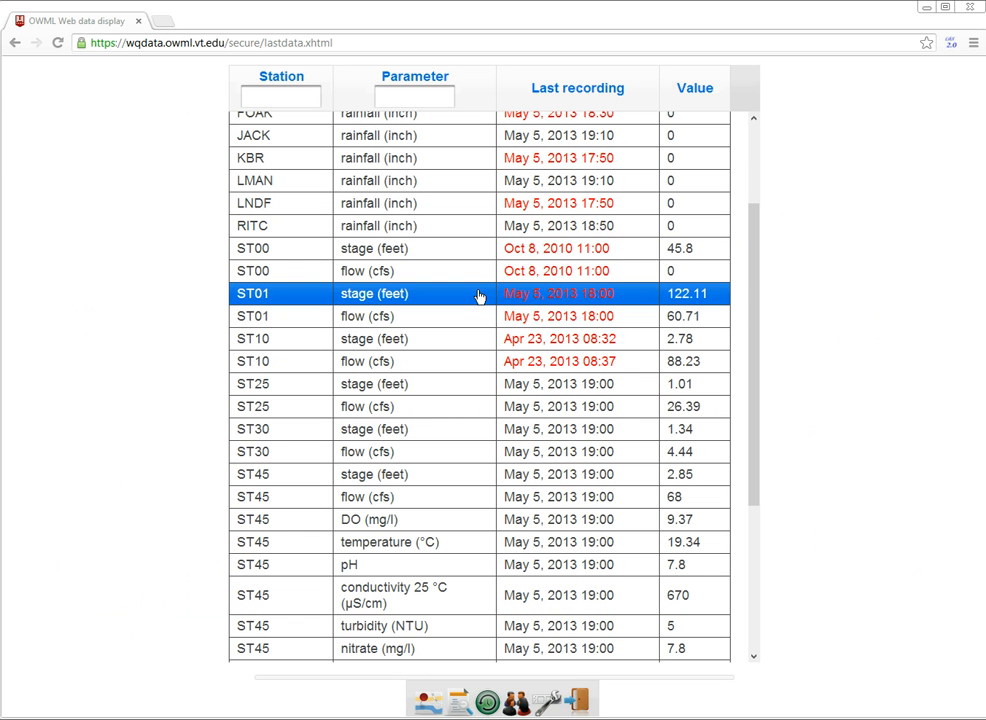
left_click(479, 296)
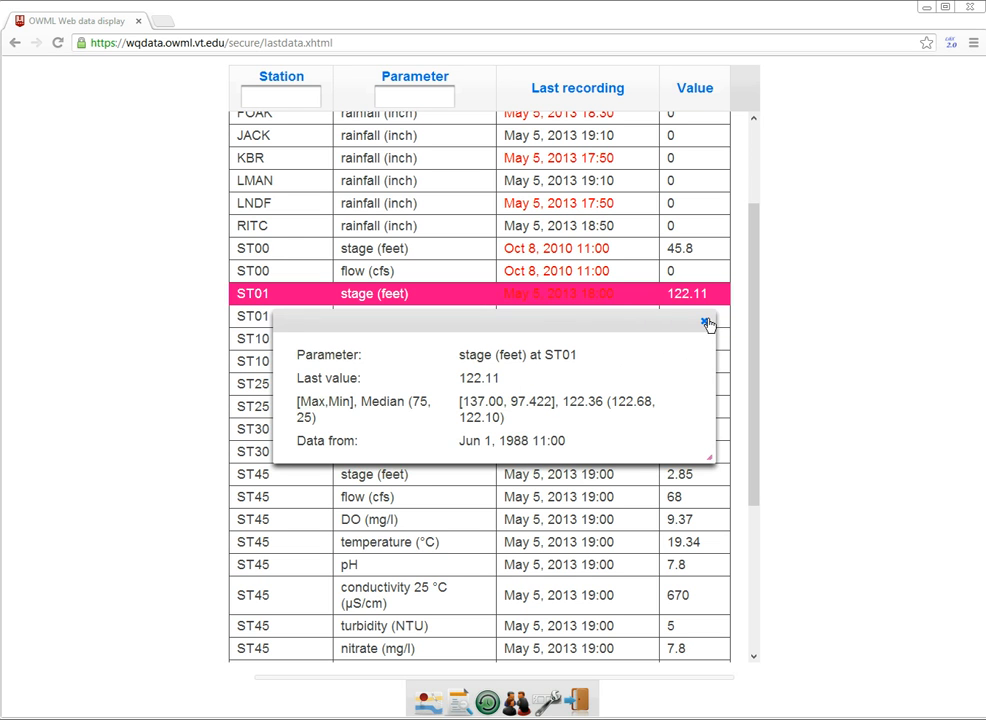
left_click(705, 322)
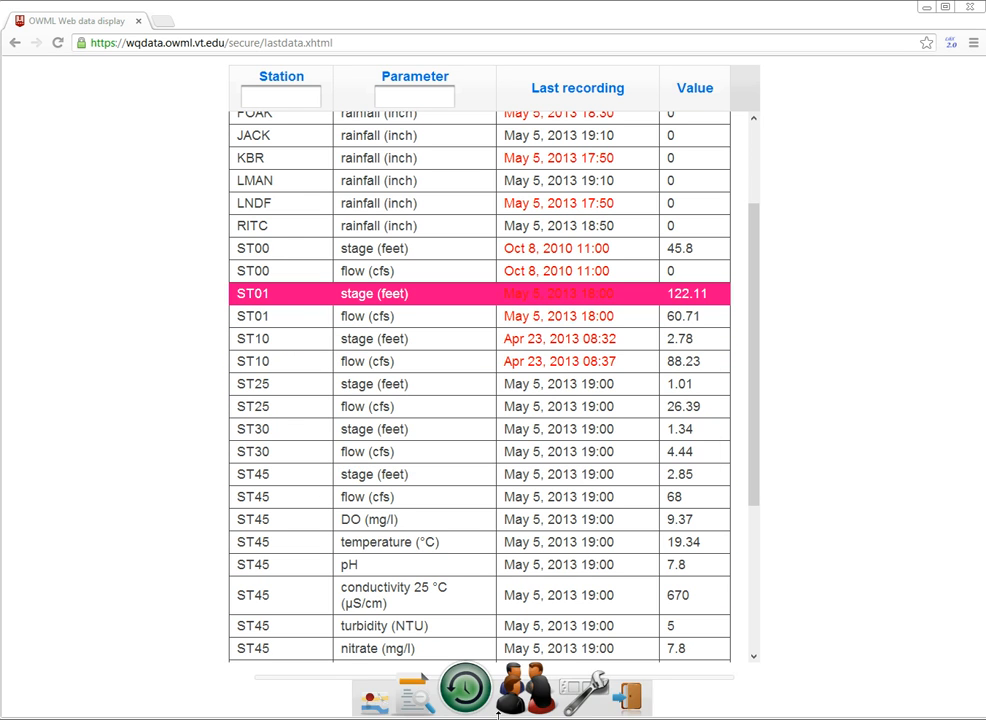
Go to the site forum, expand the Water resources category and open its details.
left_click(512, 700)
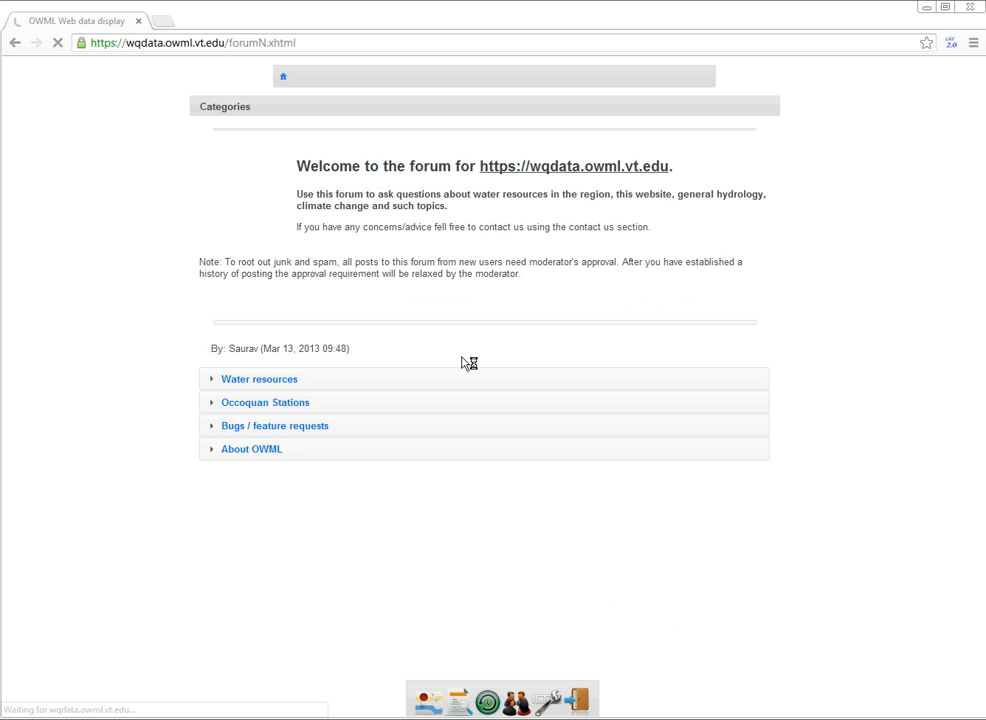
left_click(470, 385)
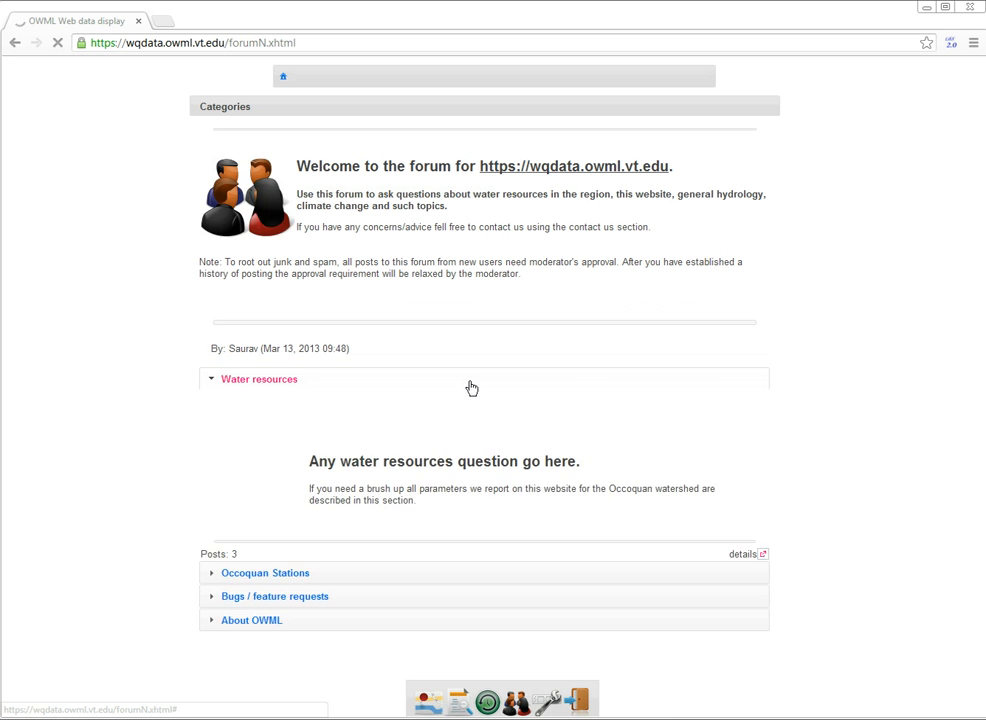
right_click(500, 458)
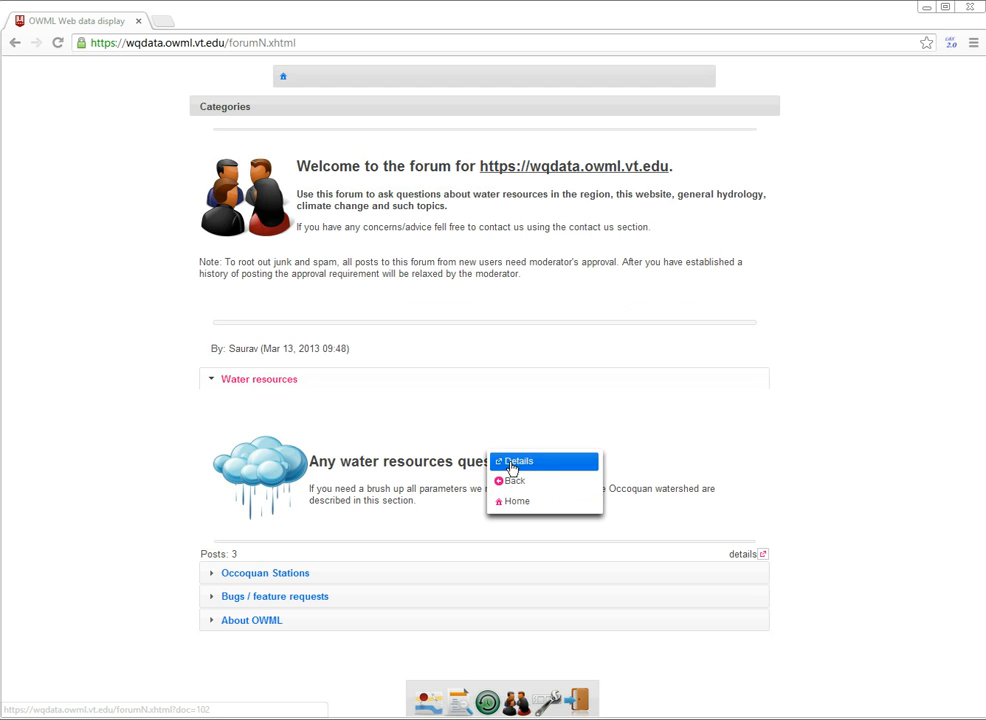
left_click(514, 462)
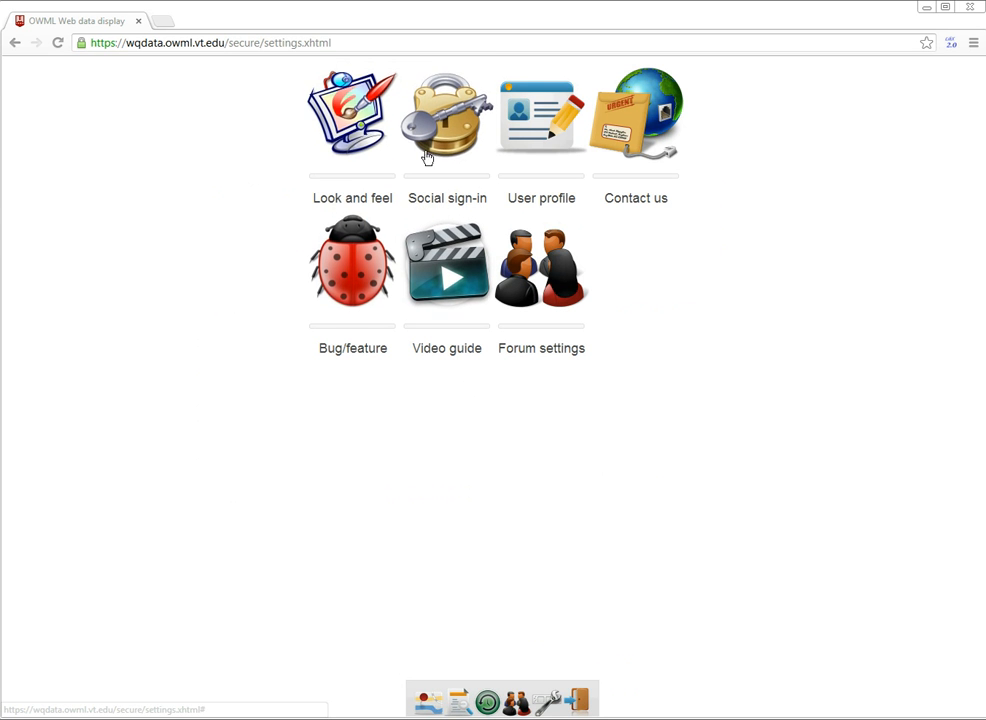
Look at the available social sign-in methods and the user profile in the site settings.
left_click(441, 177)
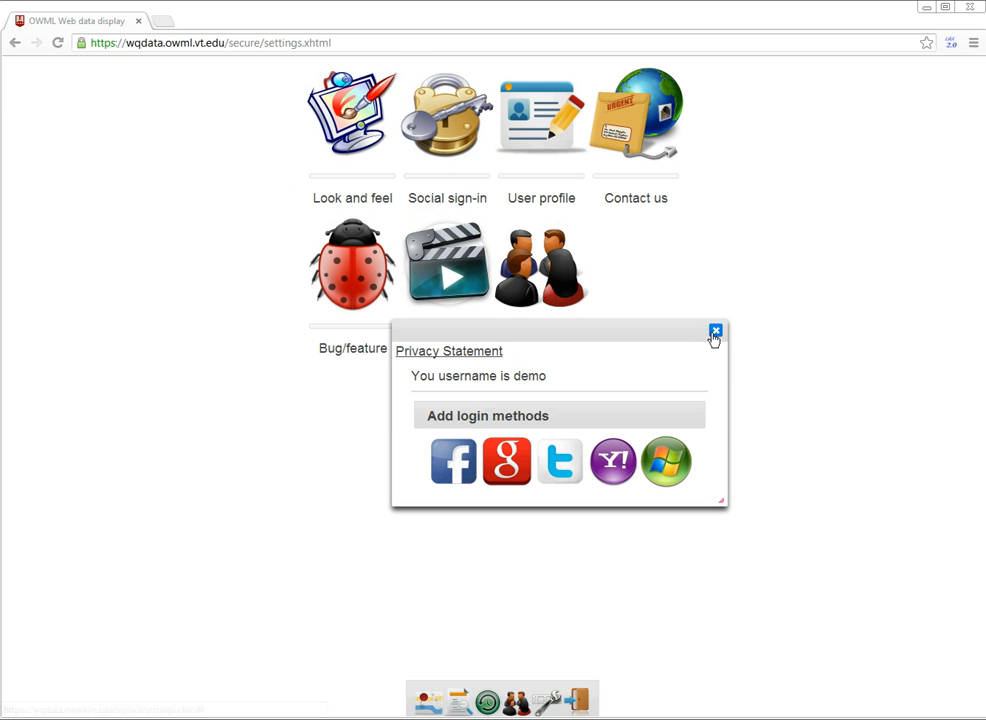
left_click(716, 330)
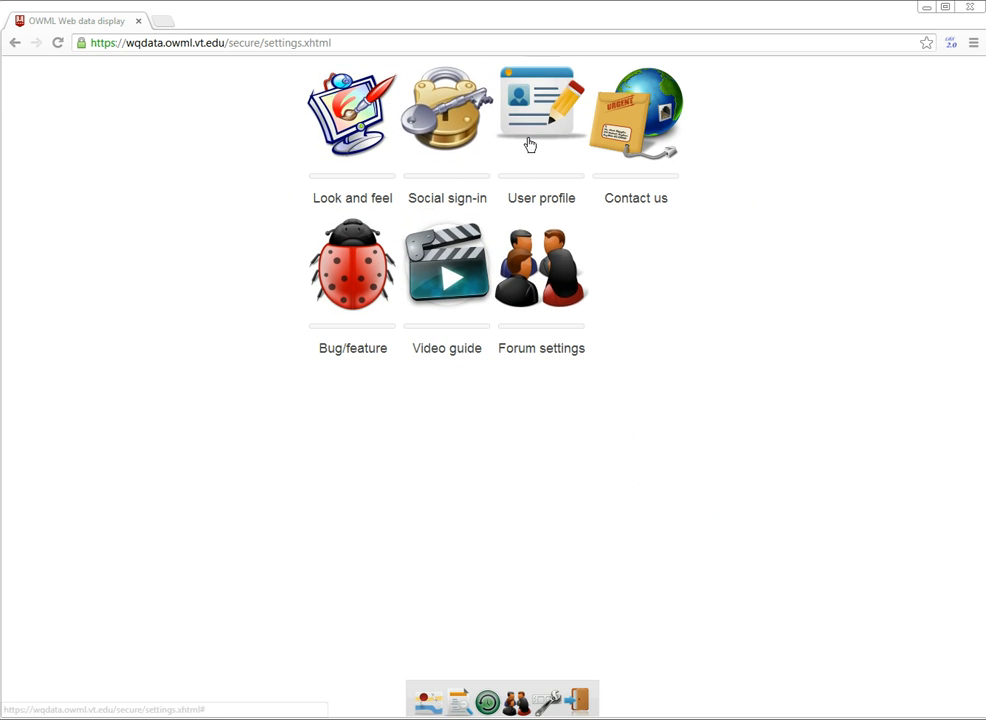
left_click(528, 147)
left_click(661, 191)
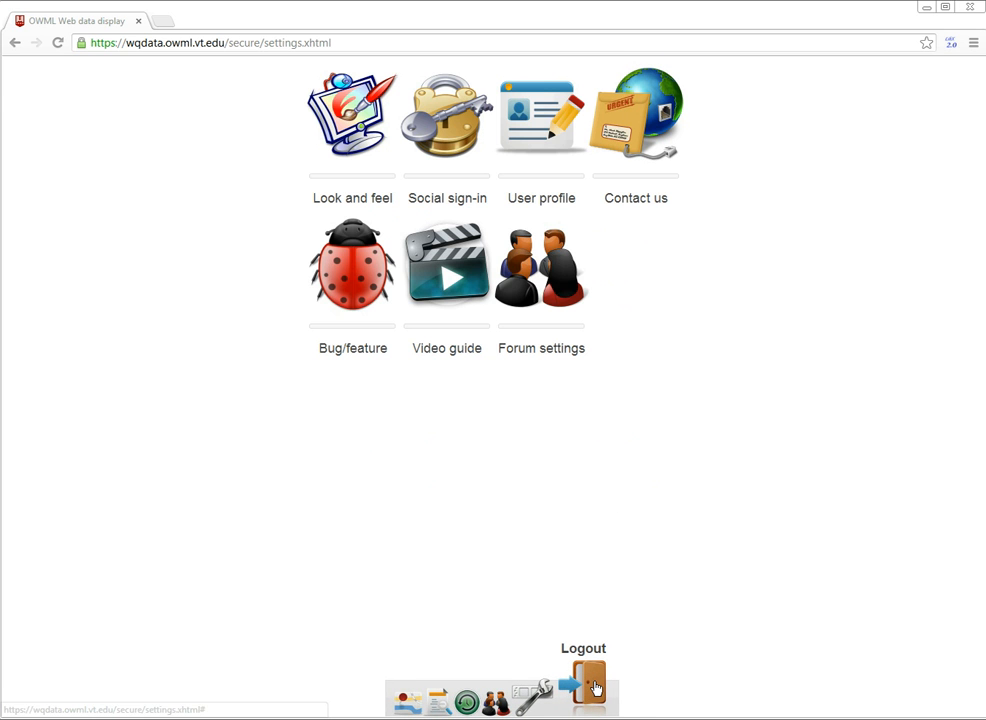
Log out of the water quality site.
left_click(531, 672)
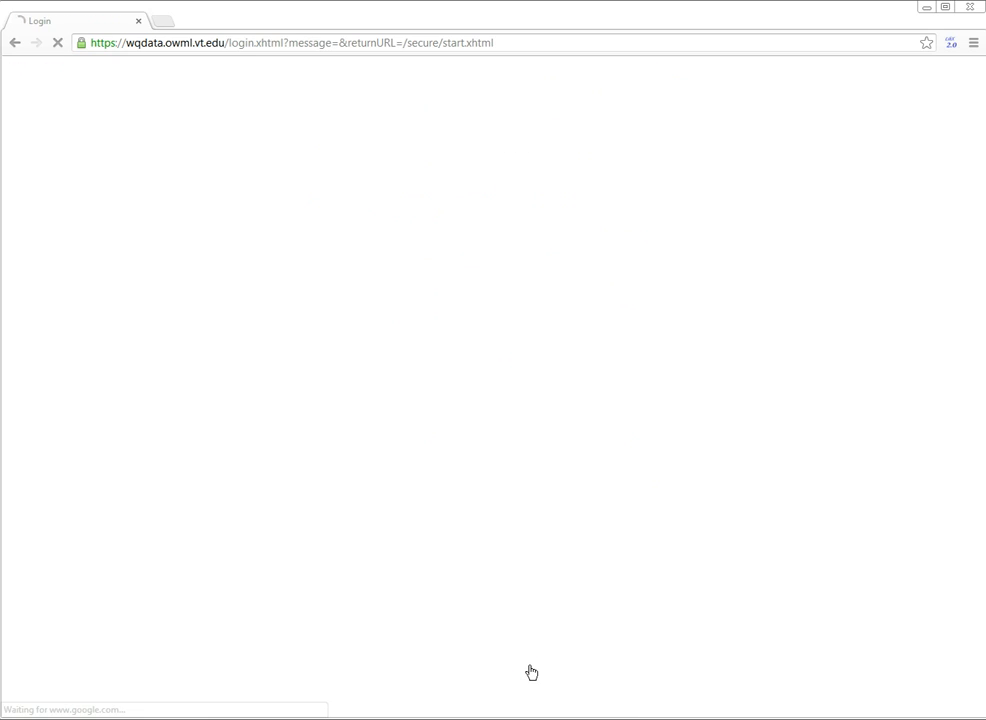